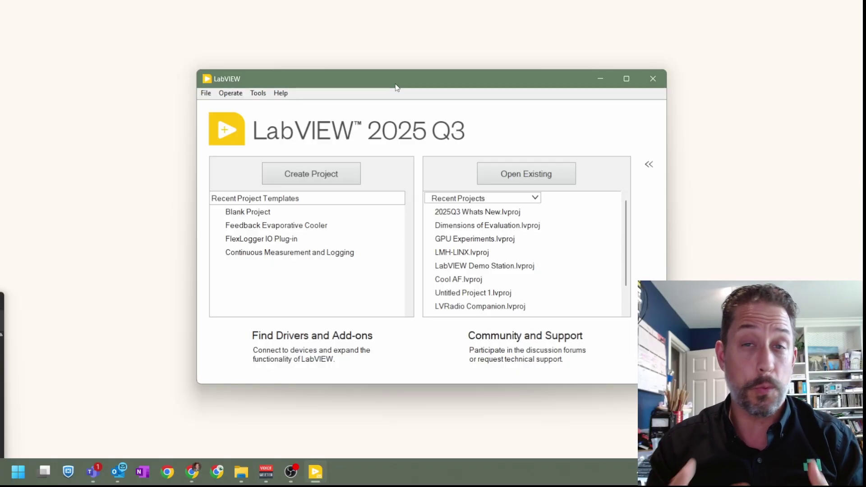
# Step: Launch Nigel from the Tools menu and sign in with the NI account e-mail and password
pyautogui.click(262, 93)
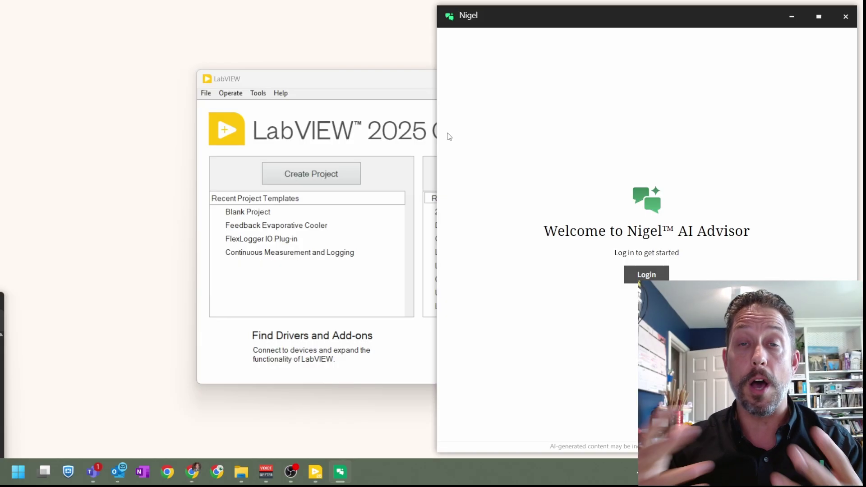
pyautogui.click(649, 274)
pyautogui.click(512, 211)
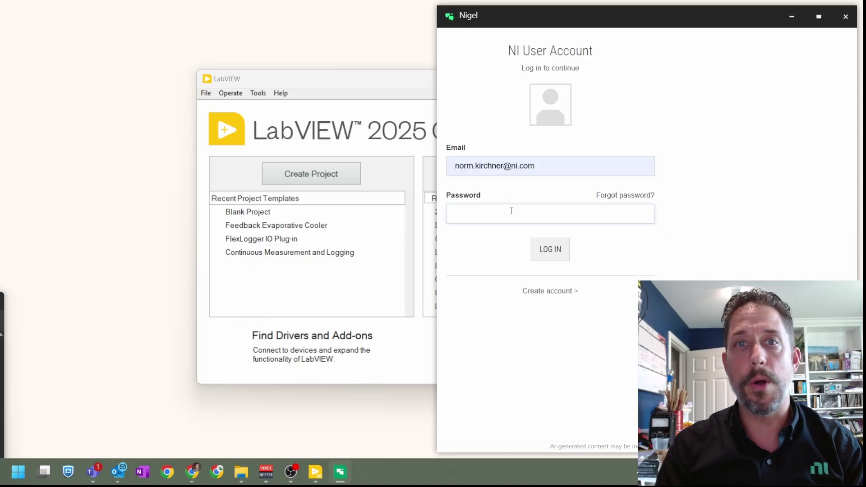
pyautogui.write('•••••••••')
pyautogui.click(558, 255)
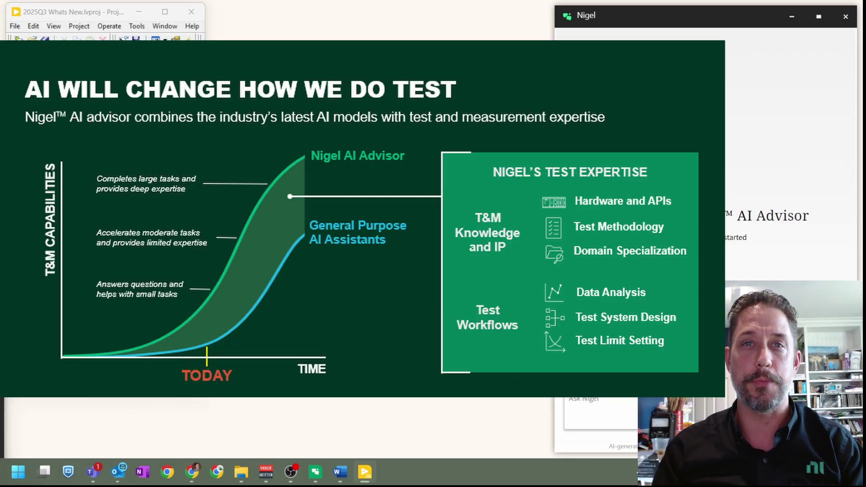
# Step: Paste the question 'compare the 6009 to the 6453' into Nigel and send it
pyautogui.click(612, 399)
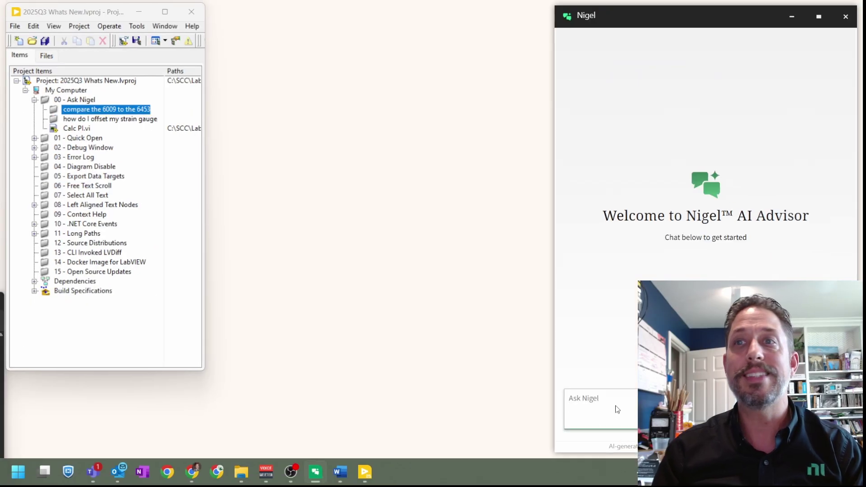
pyautogui.click(601, 402)
pyautogui.write('compare the 6009 to the 6453')
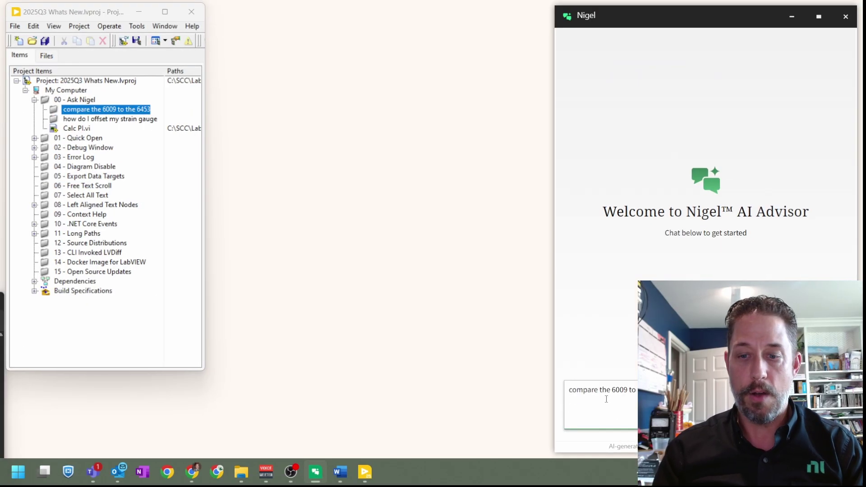
pyautogui.press('Return')
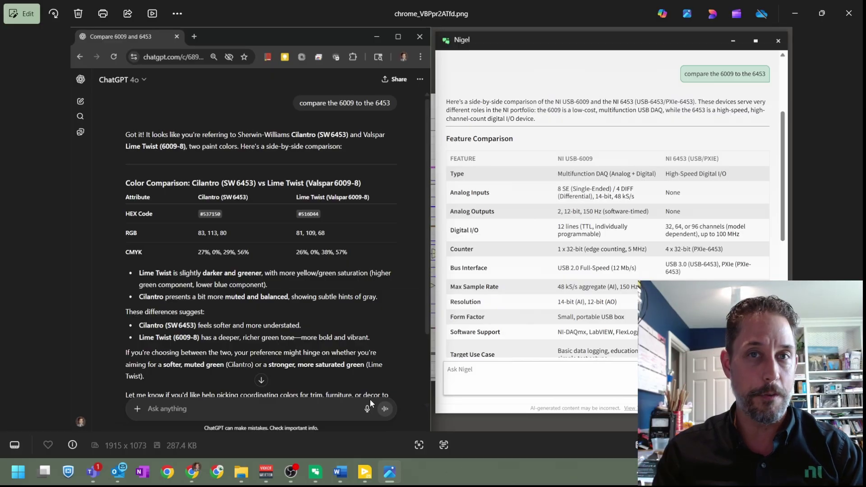
# Step: Copy the project item 'how do I offset my strain gauge' and send it to Nigel
pyautogui.click(795, 13)
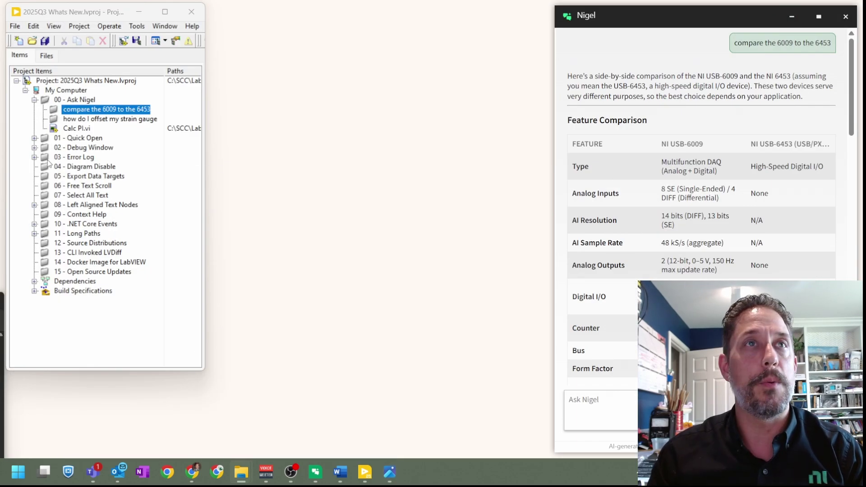
pyautogui.click(120, 120)
pyautogui.click(121, 121)
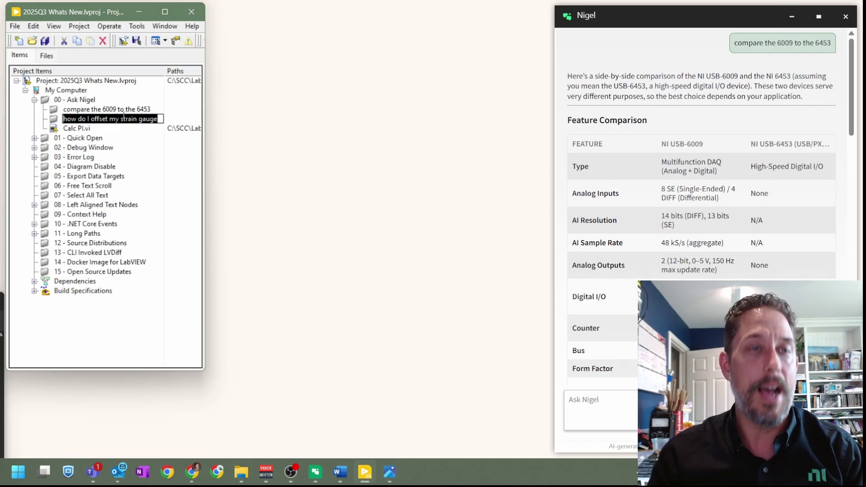
pyautogui.hotkey('ctrl', 'c')
pyautogui.click(596, 398)
pyautogui.hotkey('ctrl', 'v')
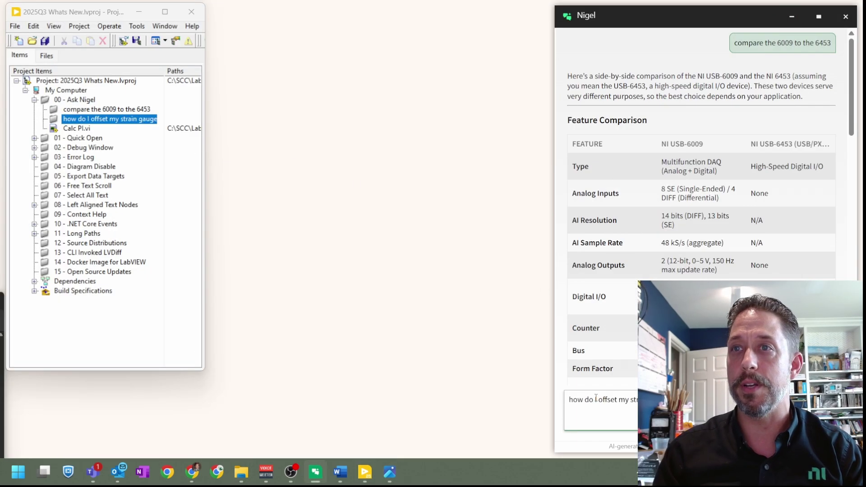
pyautogui.press('Return')
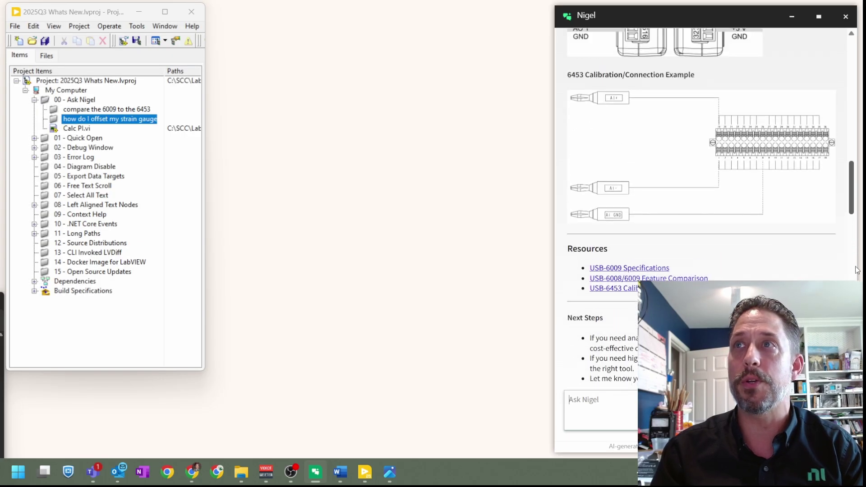
# Step: Scroll through the 6009 vs 6453 answer and highlight the USB-6009 Next Steps recommendation
pyautogui.scroll(10, 858, 195)
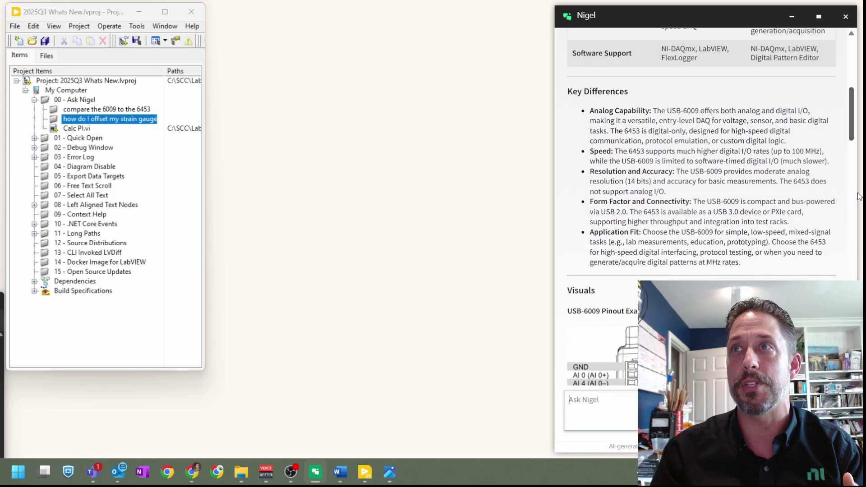
pyautogui.scroll(7, 859, 195)
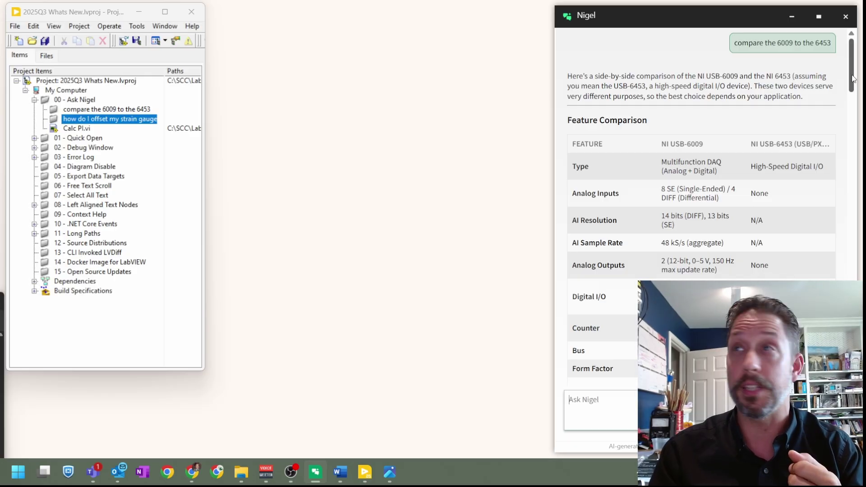
pyautogui.moveTo(853, 78); pyautogui.dragTo(846, 182)
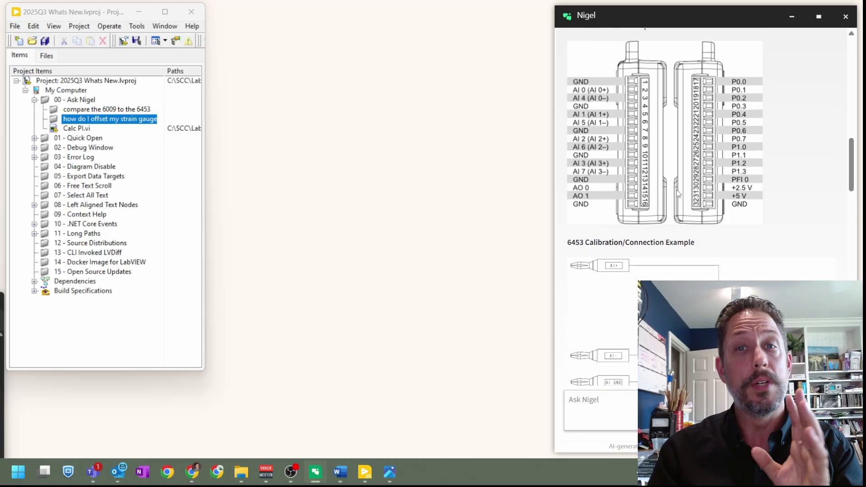
pyautogui.moveTo(852, 174); pyautogui.dragTo(854, 217)
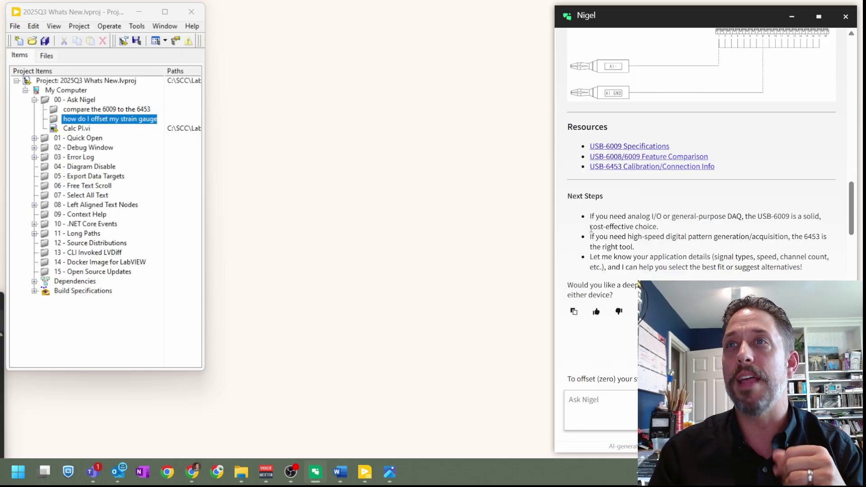
pyautogui.moveTo(592, 216); pyautogui.dragTo(686, 231)
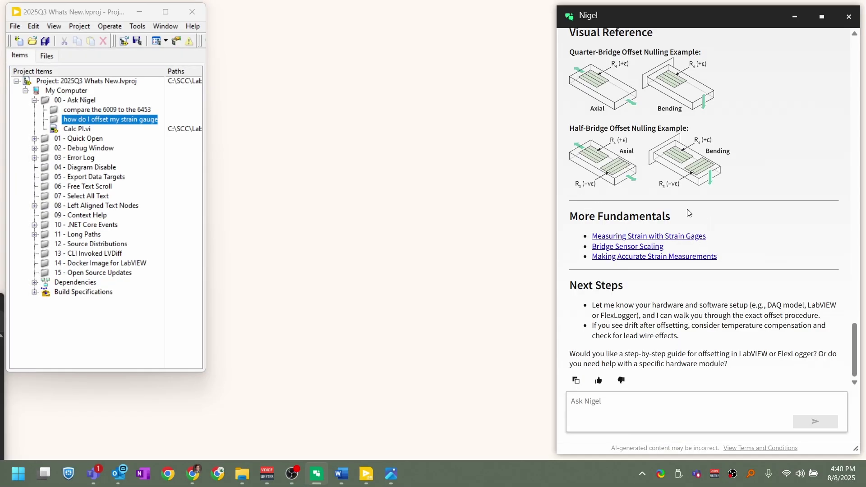
pyautogui.scroll(5, 677, 208)
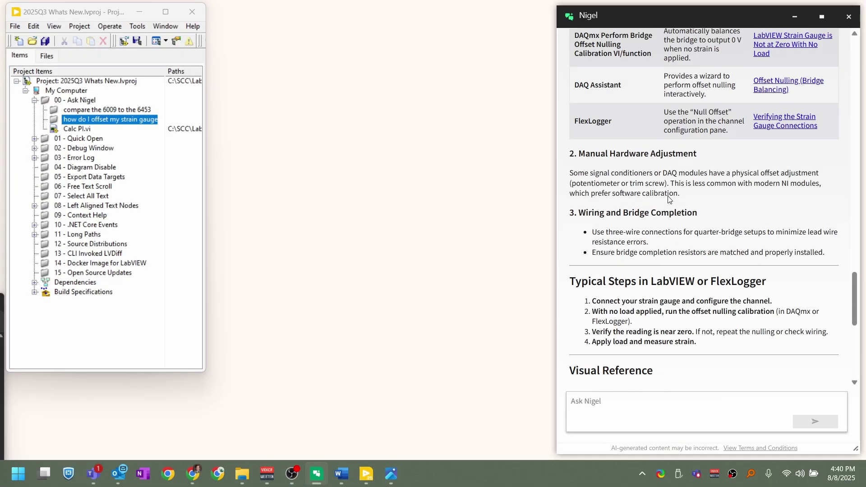
pyautogui.scroll(10, 726, 235)
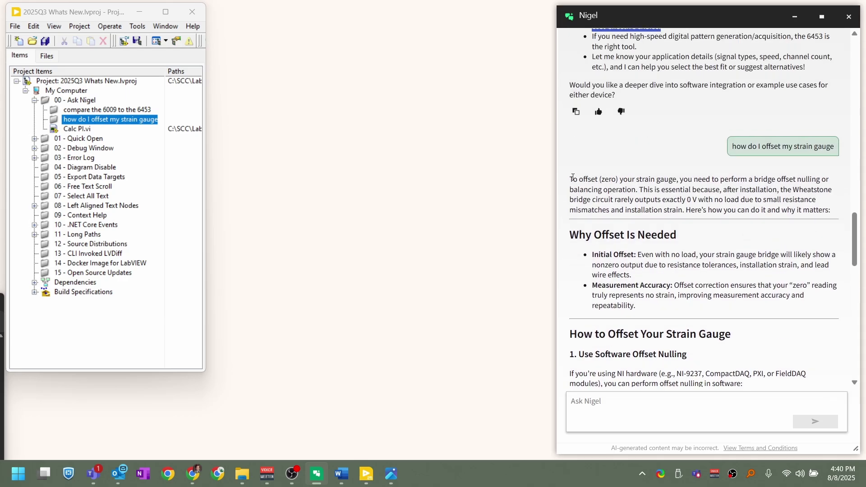
pyautogui.moveTo(573, 178); pyautogui.dragTo(853, 213)
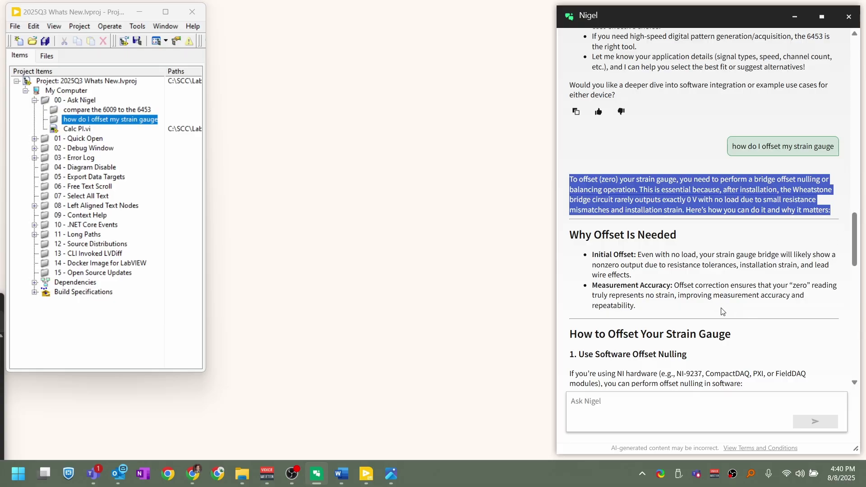
pyautogui.scroll(-5, 723, 312)
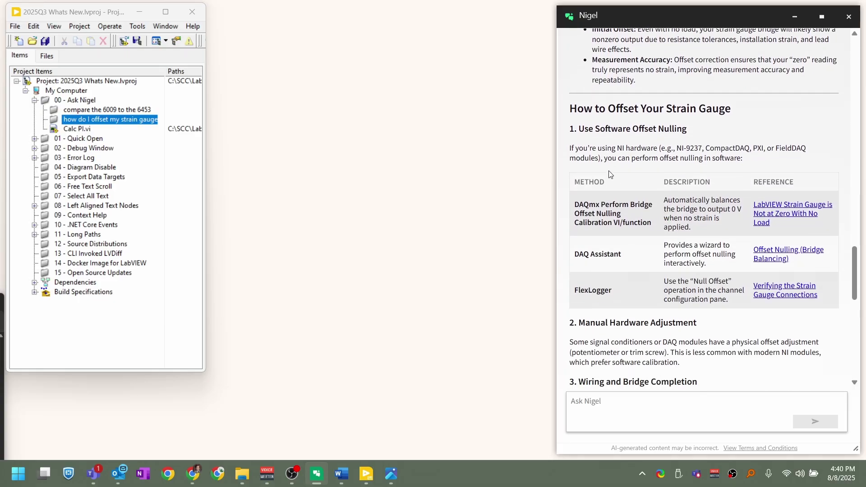
pyautogui.moveTo(571, 149); pyautogui.dragTo(759, 163)
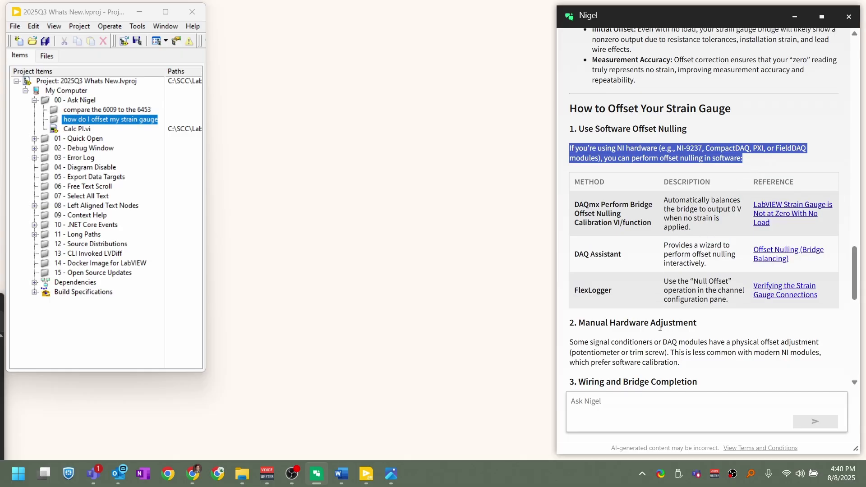
pyautogui.scroll(-3, 680, 310)
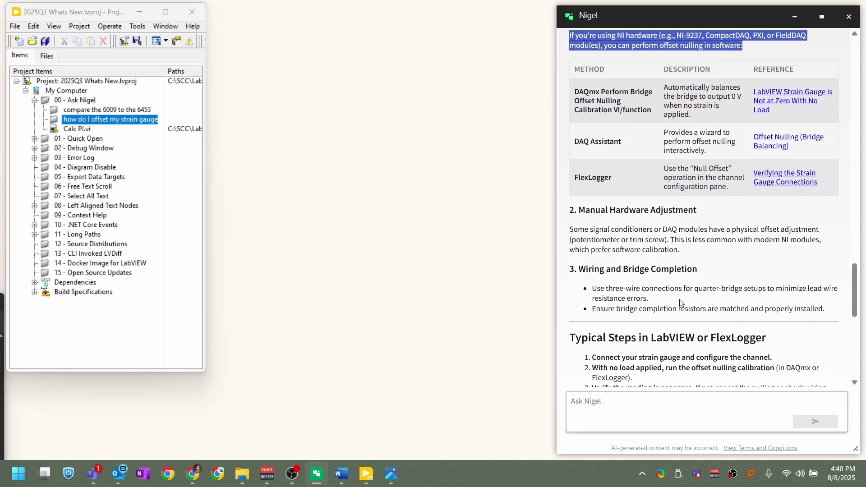
pyautogui.scroll(-1, 681, 303)
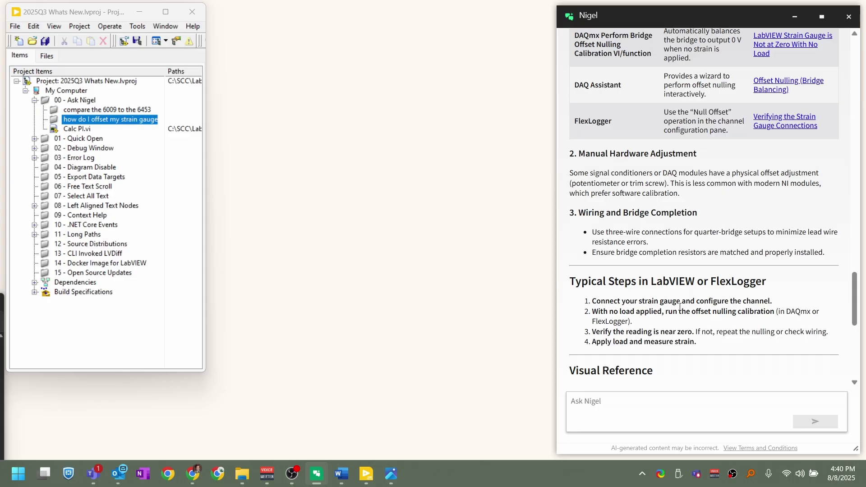
pyautogui.scroll(-3, 632, 282)
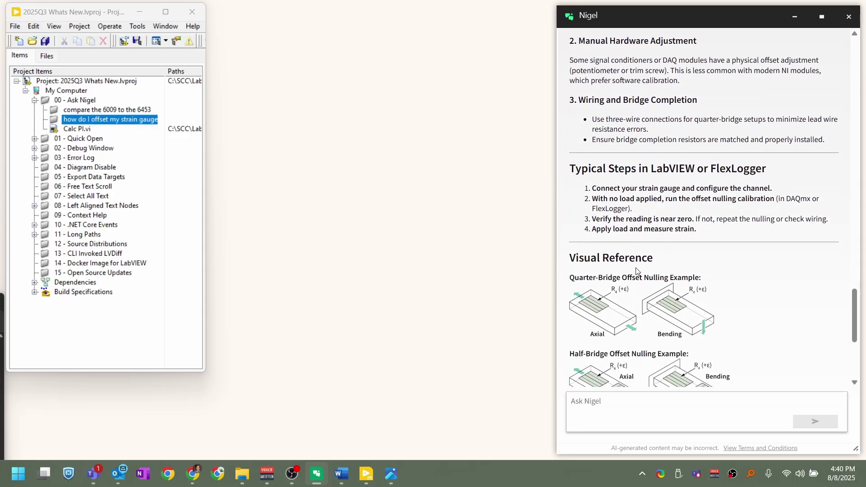
pyautogui.scroll(-6, 683, 205)
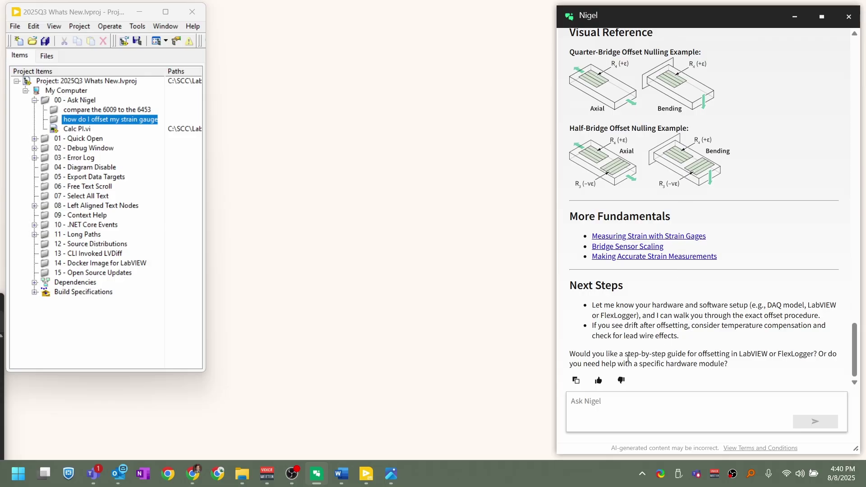
# Step: Rate the strain gauge answer thumbs-up as 'Factually correct', submit it, and close Nigel
pyautogui.click(603, 380)
pyautogui.click(602, 201)
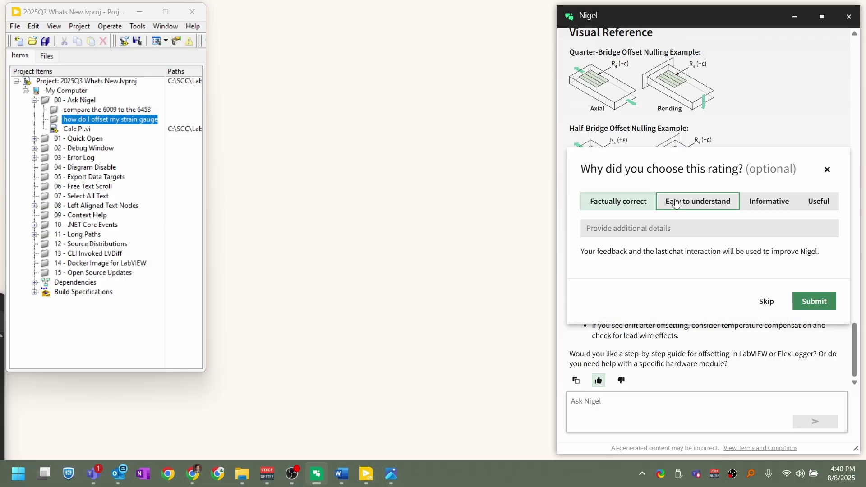
pyautogui.click(809, 301)
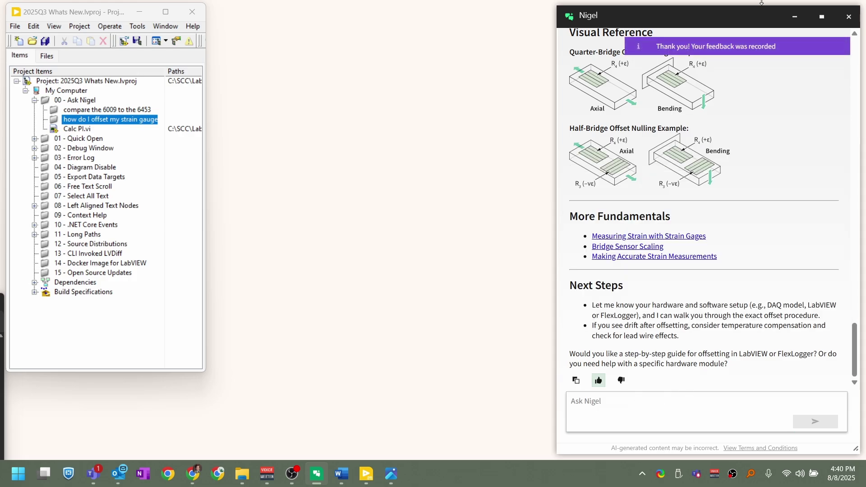
pyautogui.click(849, 16)
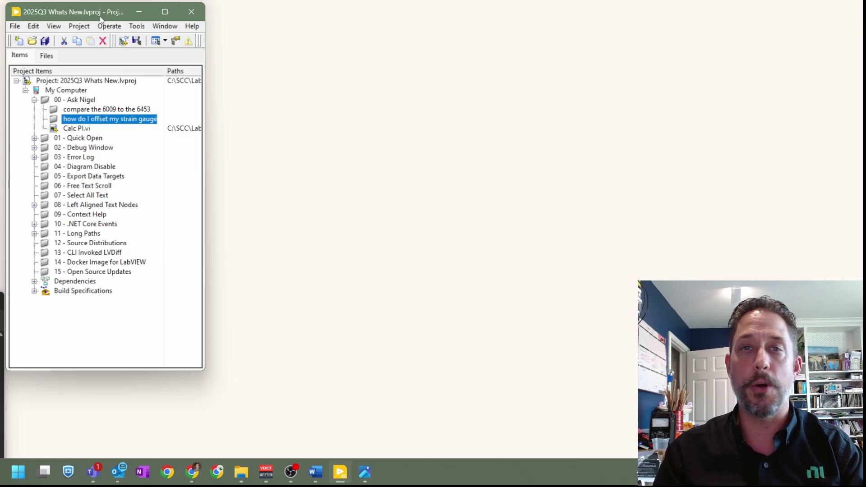
# Step: Reopen Nigel, widen its window to the right, and scroll down to the strain gauge answer
pyautogui.press('Return')
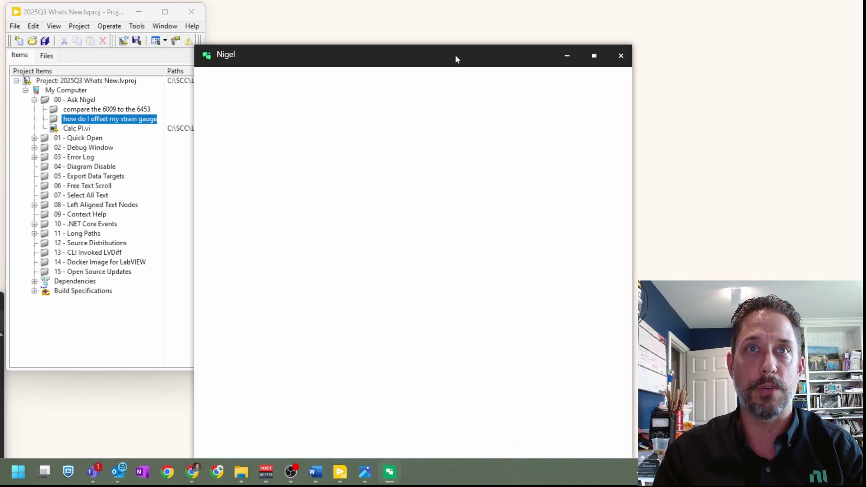
pyautogui.moveTo(468, 52); pyautogui.dragTo(685, 58)
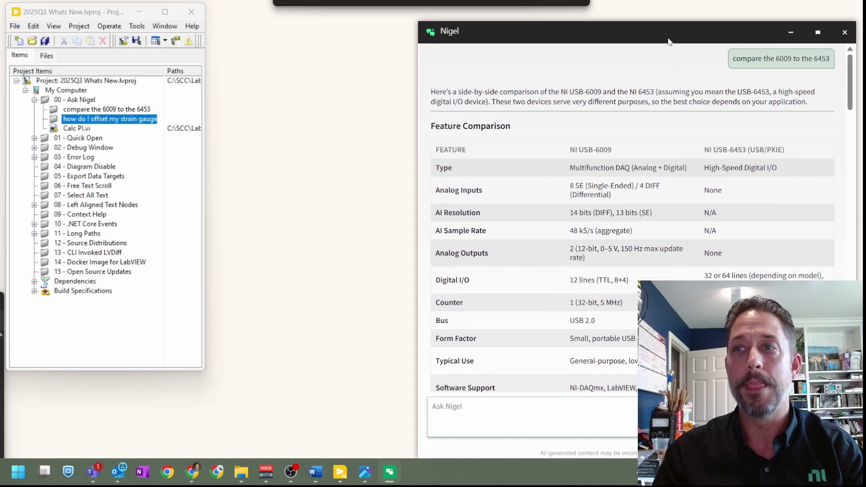
pyautogui.scroll(-20, 646, 263)
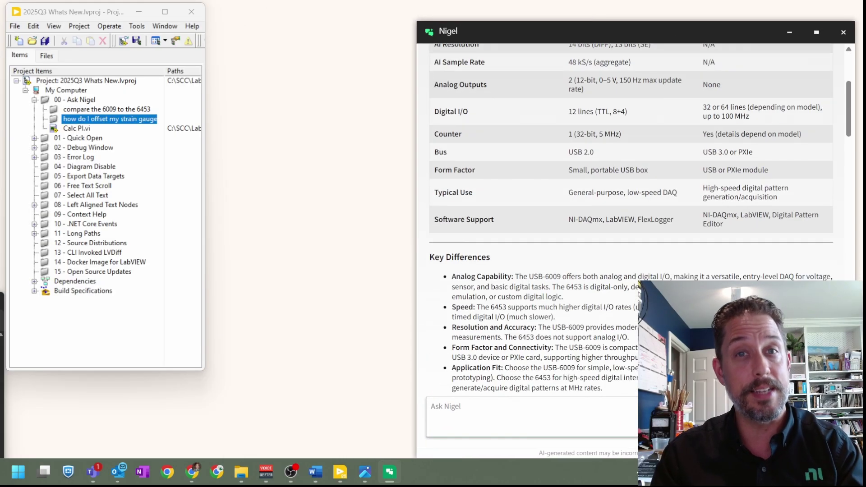
pyautogui.scroll(-15, 645, 263)
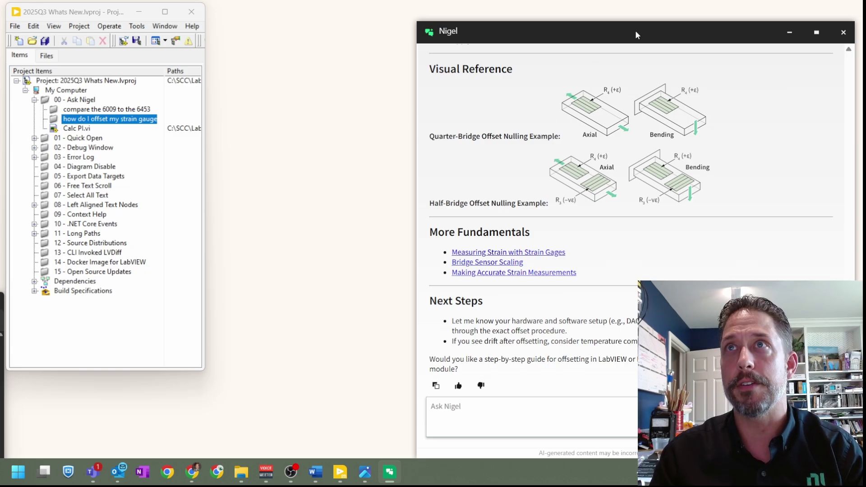
# Step: Move the Nigel window left beside the project and scroll through both answers to Next Steps
pyautogui.moveTo(637, 31); pyautogui.dragTo(431, 26)
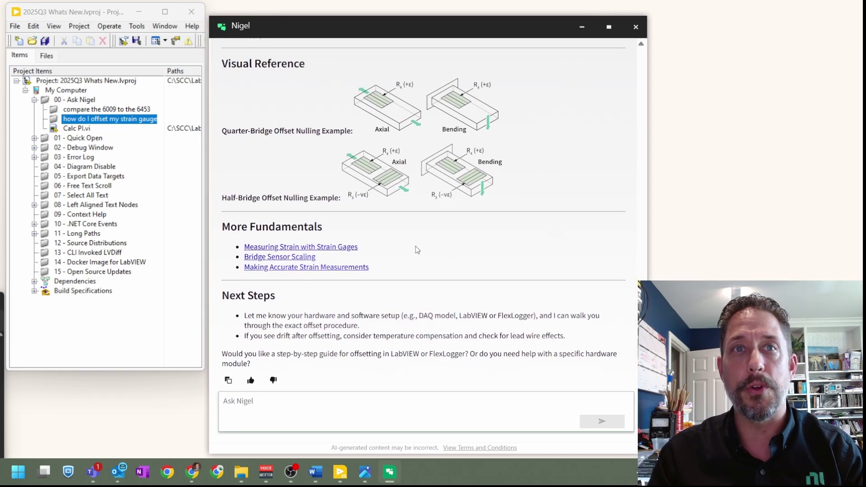
pyautogui.scroll(-5, 424, 207)
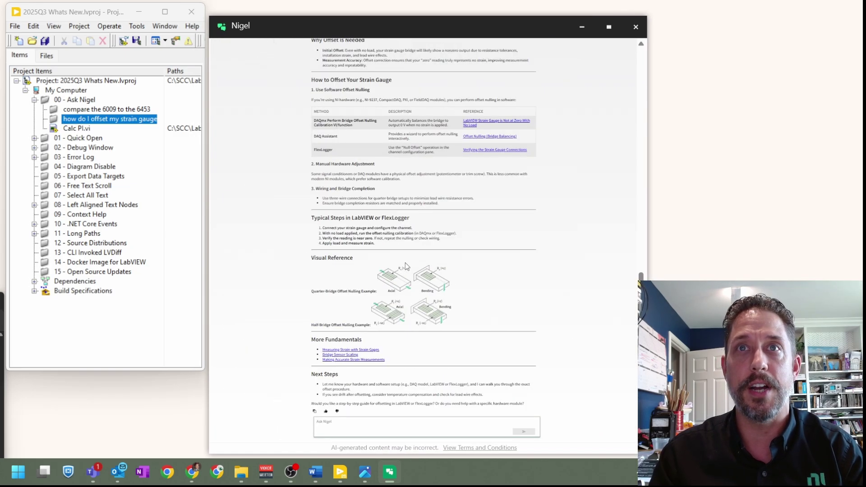
pyautogui.scroll(-3, 406, 263)
pyautogui.scroll(5, 429, 257)
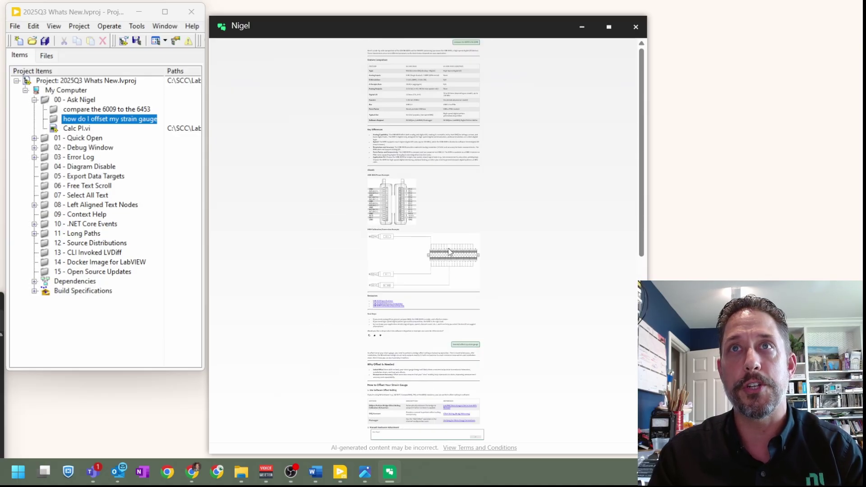
pyautogui.scroll(5, 450, 252)
pyautogui.scroll(-5, 453, 266)
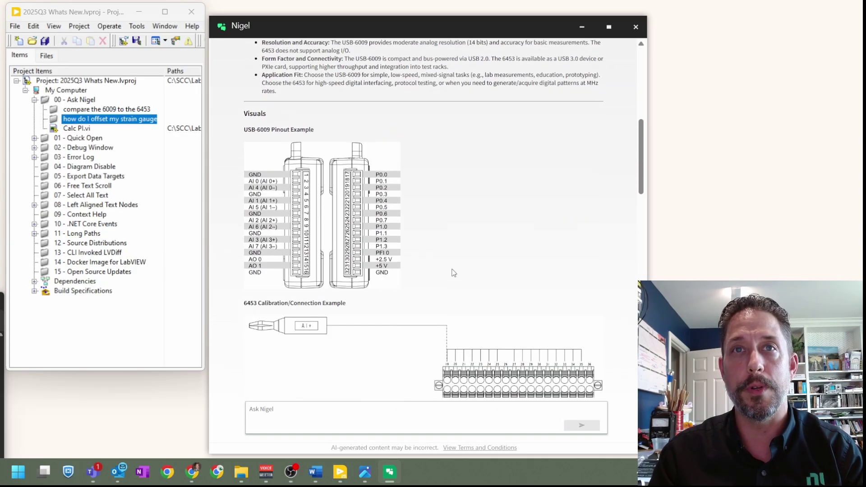
pyautogui.scroll(2, 435, 289)
pyautogui.scroll(-15, 435, 276)
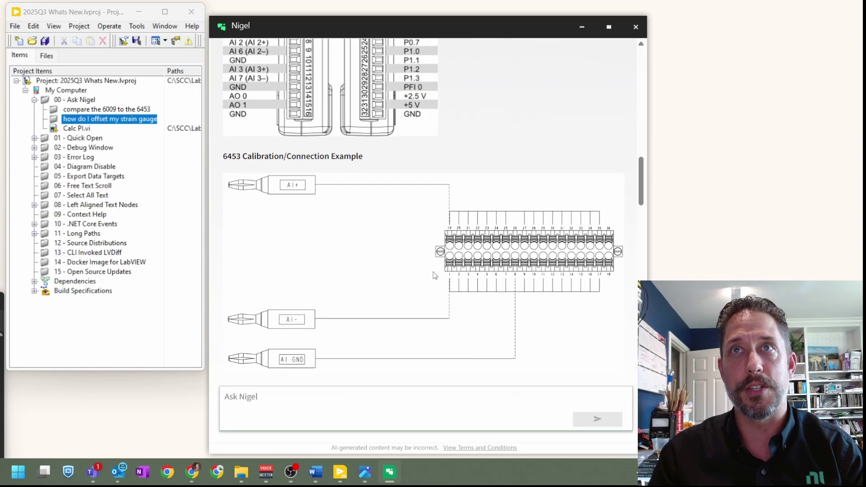
pyautogui.scroll(-10, 434, 276)
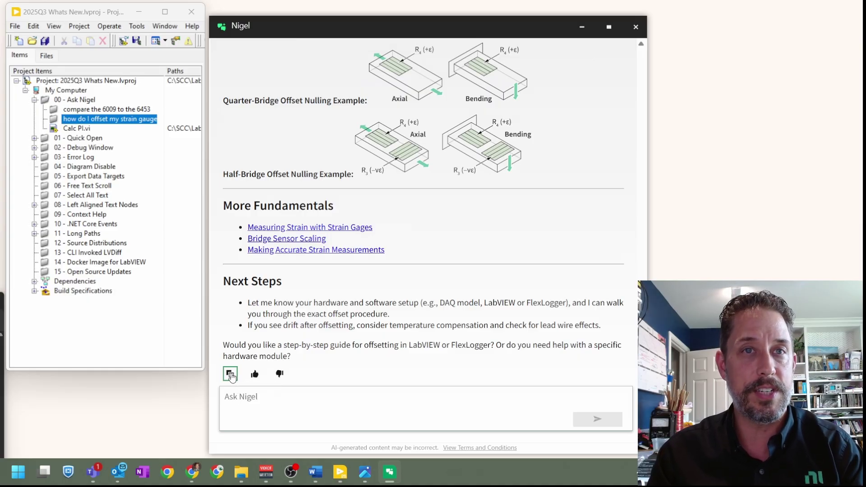
# Step: Copy the strain gauge answer text using its Copy Text icon
pyautogui.click(231, 375)
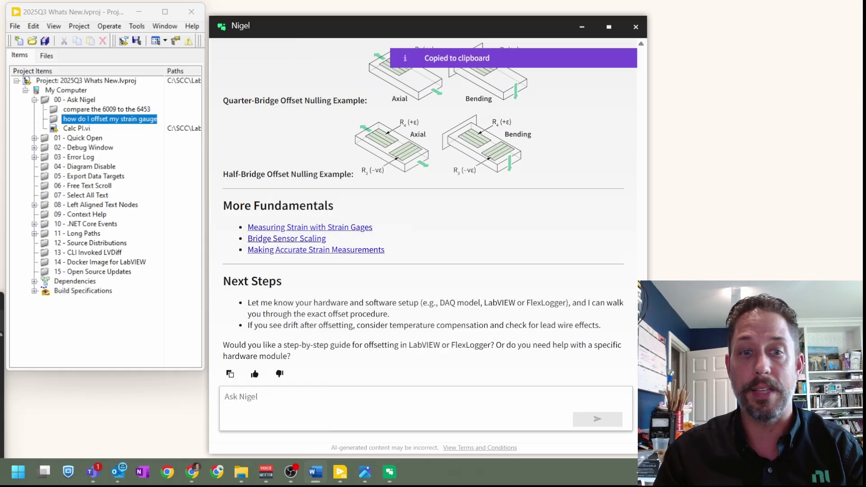
# Step: Paste Nigel's strain gauge answer into a maximized blank Word document
pyautogui.click(315, 472)
pyautogui.click(511, 187)
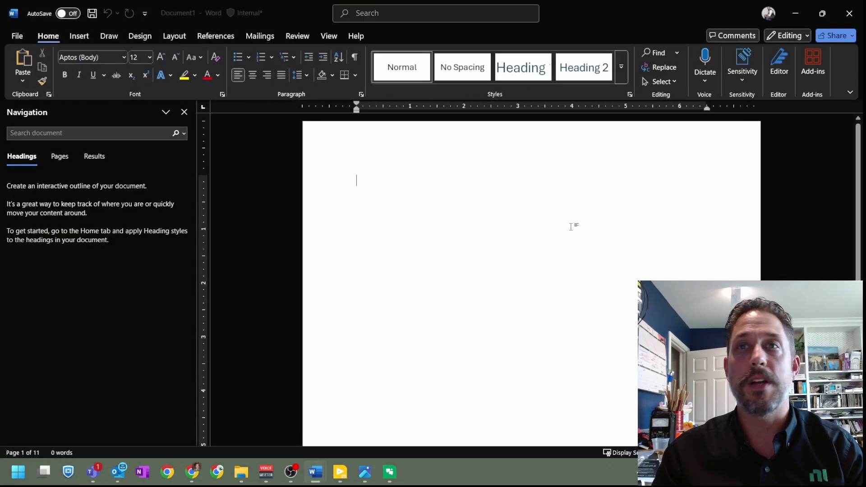
pyautogui.hotkey('ctrl', 'v')
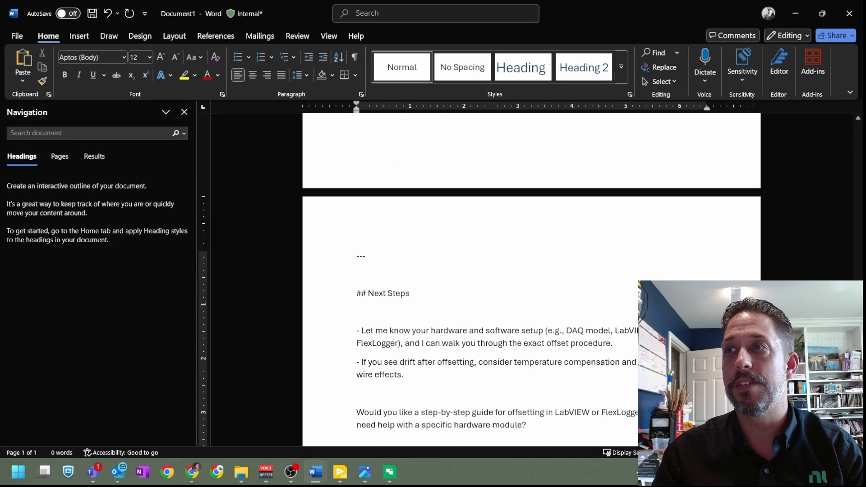
# Step: Scroll through the pasted answer, then minimize Word
pyautogui.moveTo(859, 422); pyautogui.dragTo(861, 145)
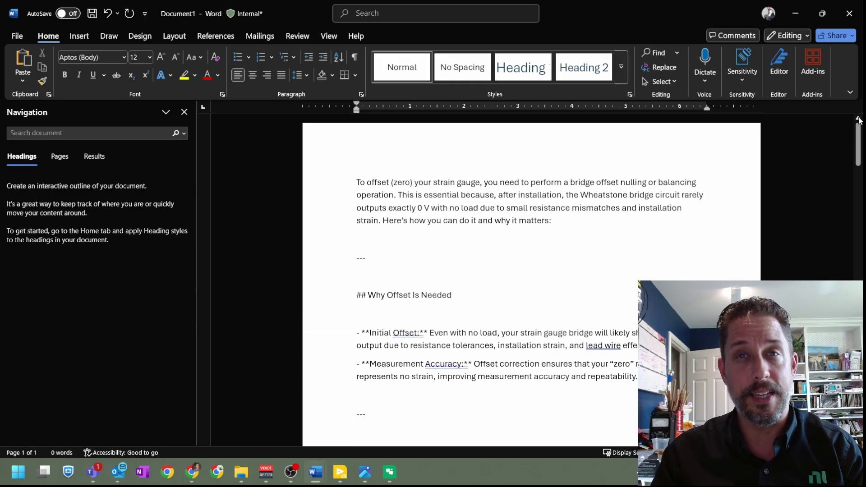
pyautogui.scroll(-7, 464, 337)
pyautogui.scroll(-9, 464, 336)
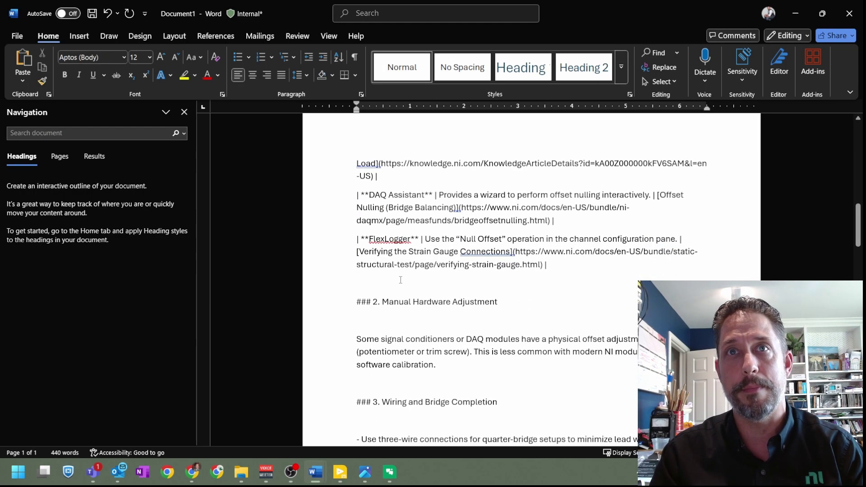
pyautogui.scroll(-12, 402, 261)
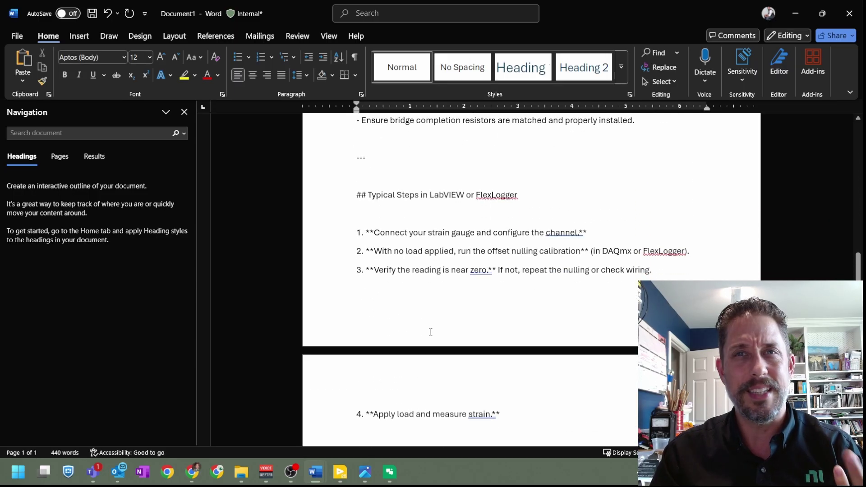
pyautogui.scroll(-6, 428, 347)
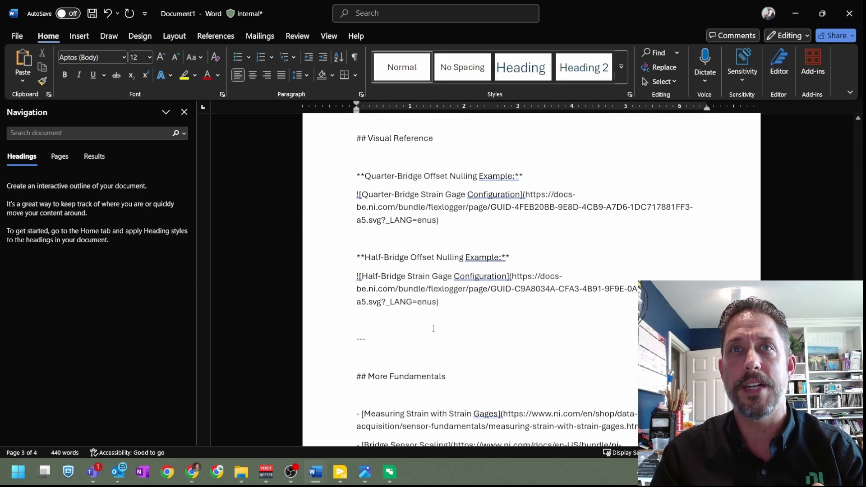
pyautogui.scroll(-5, 446, 319)
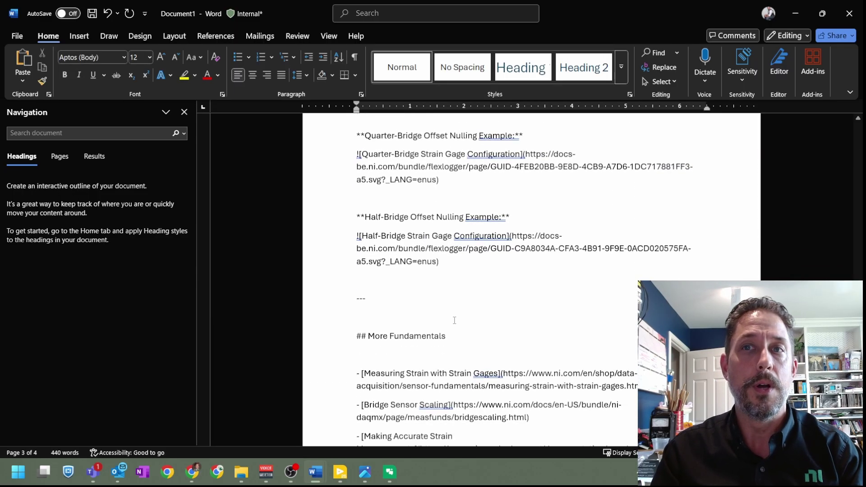
pyautogui.scroll(-10, 453, 332)
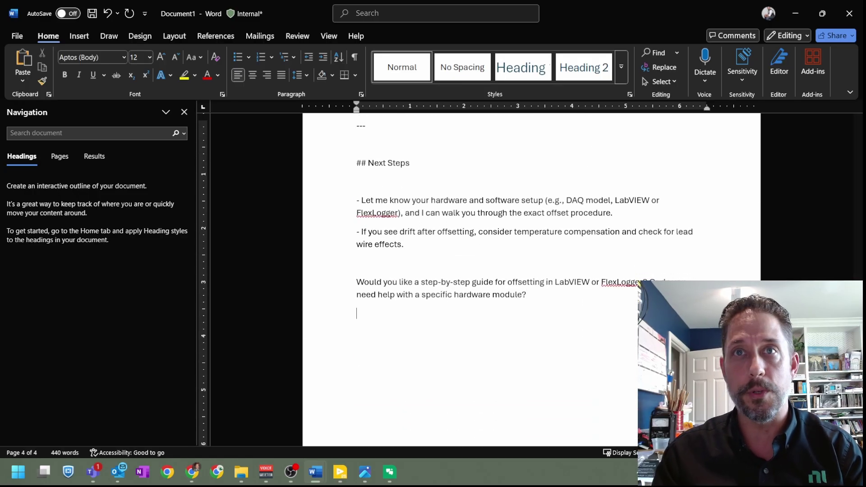
pyautogui.click(796, 13)
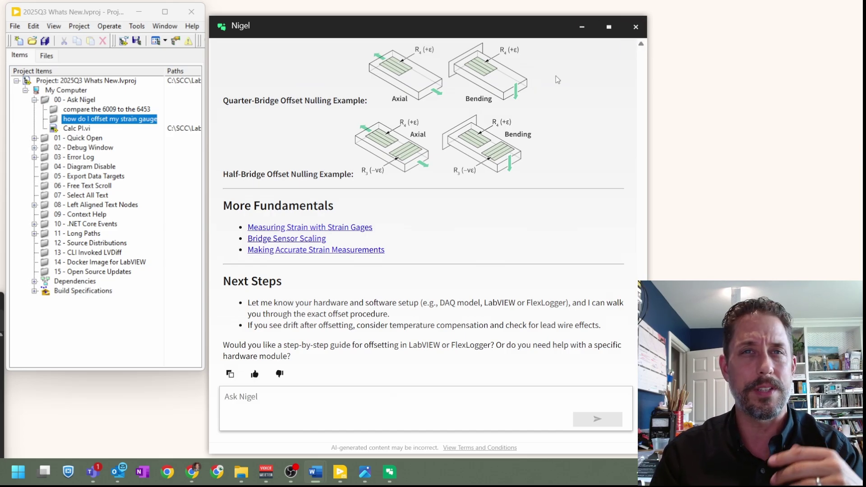
# Step: Drag the Nigel chat window over to the right side of the screen
pyautogui.rightClick(225, 28)
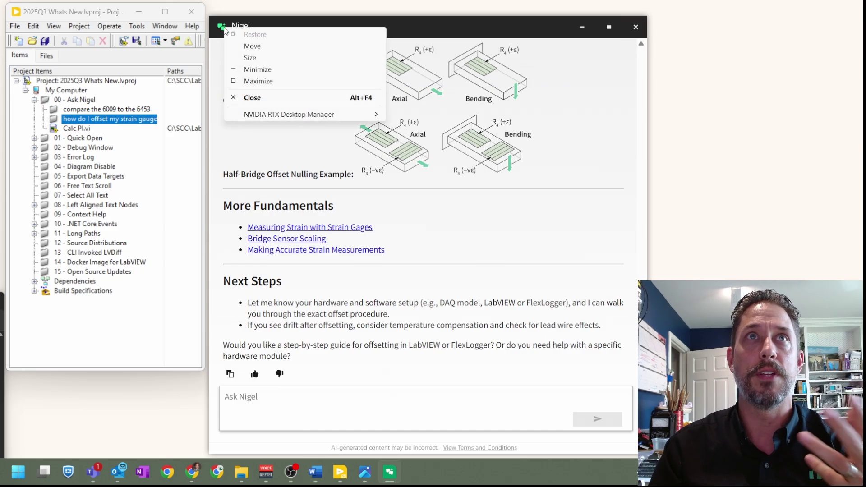
pyautogui.click(323, 151)
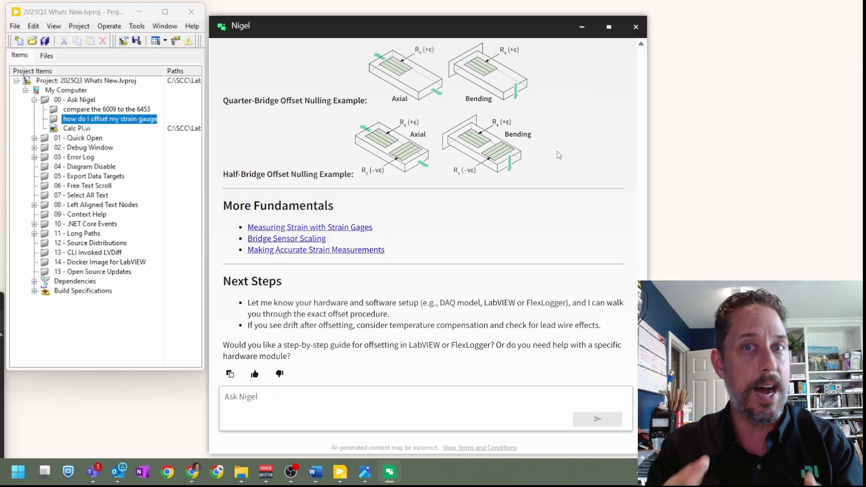
pyautogui.moveTo(505, 31); pyautogui.dragTo(710, 25)
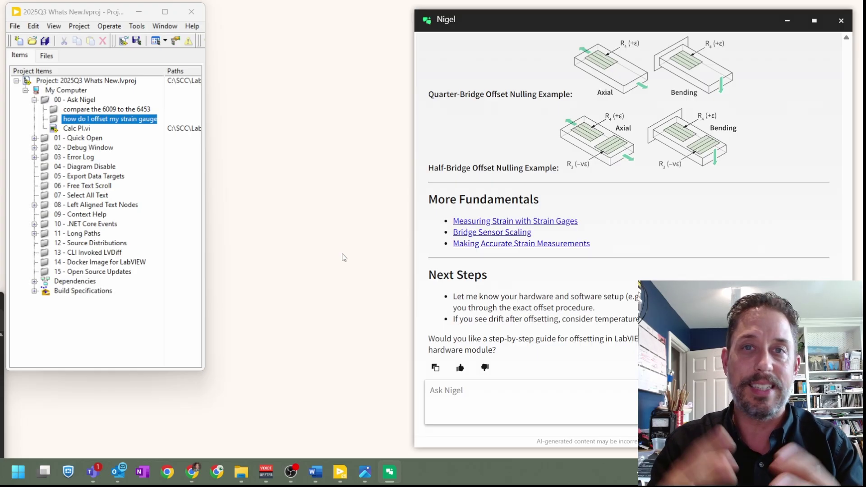
# Step: Open Calc PI.vi's front panel and start a Nigel discussion of it from Context Help
pyautogui.doubleClick(82, 130)
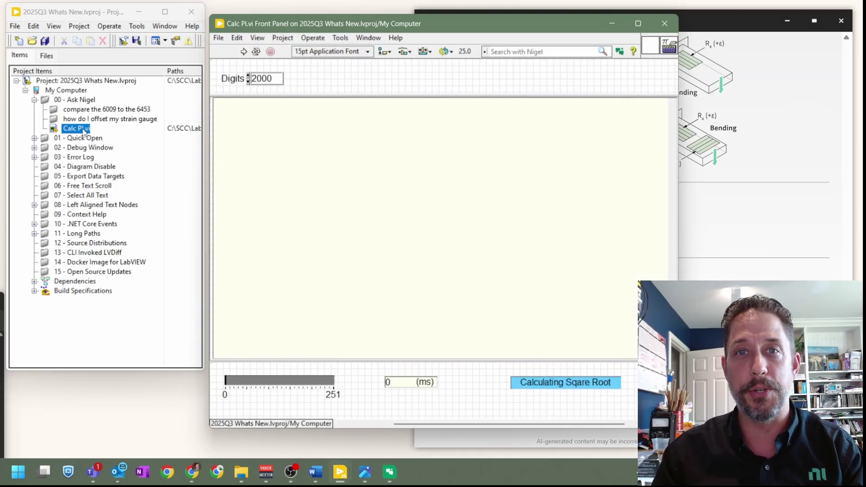
pyautogui.moveTo(486, 30); pyautogui.dragTo(352, 37)
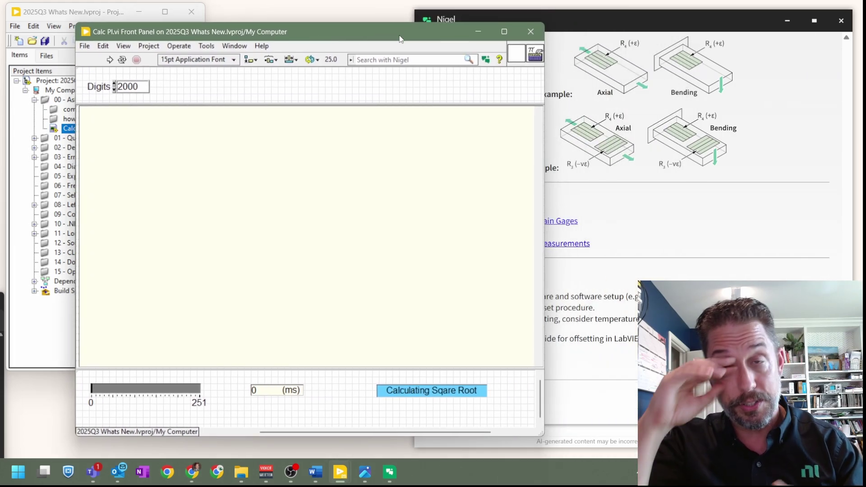
pyautogui.click(499, 60)
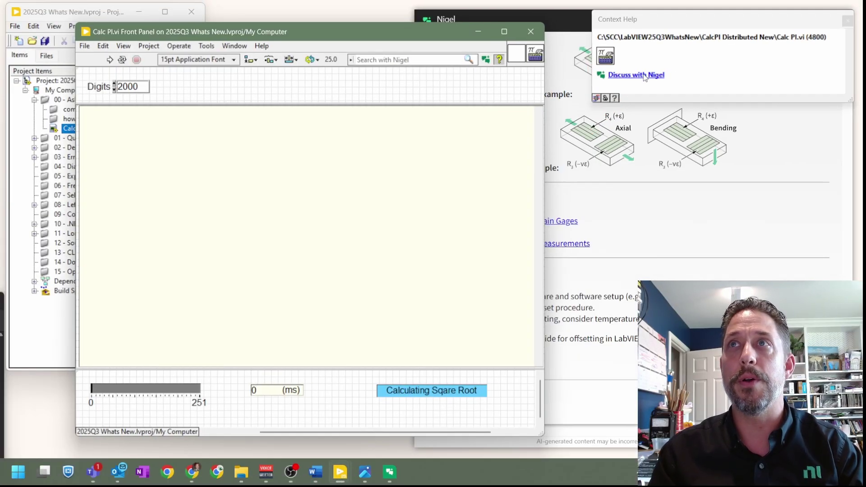
pyautogui.click(645, 76)
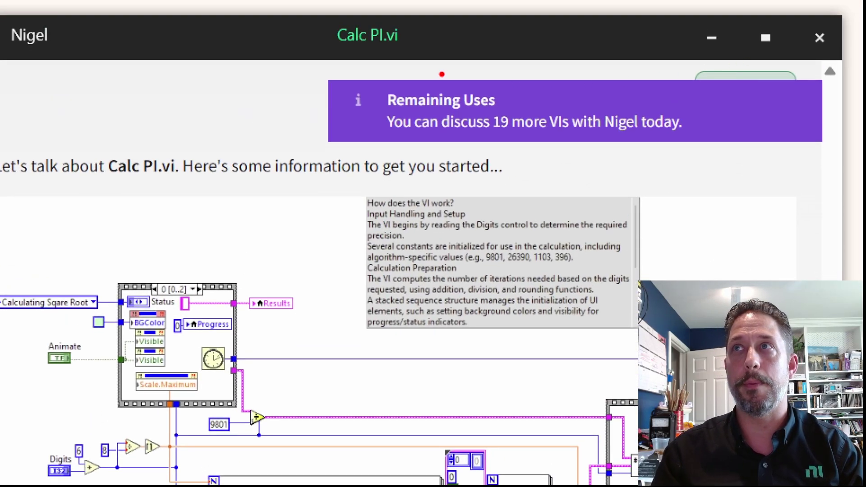
# Step: Shift the Nigel Calc PI.vi breakdown window left so its 'What does the VI do?' text shows
pyautogui.moveTo(258, 59)
pyautogui.mouseDown()
pyautogui.moveTo(592, 158)
pyautogui.moveTo(851, 155)
pyautogui.moveTo(836, 153)
pyautogui.mouseUp()
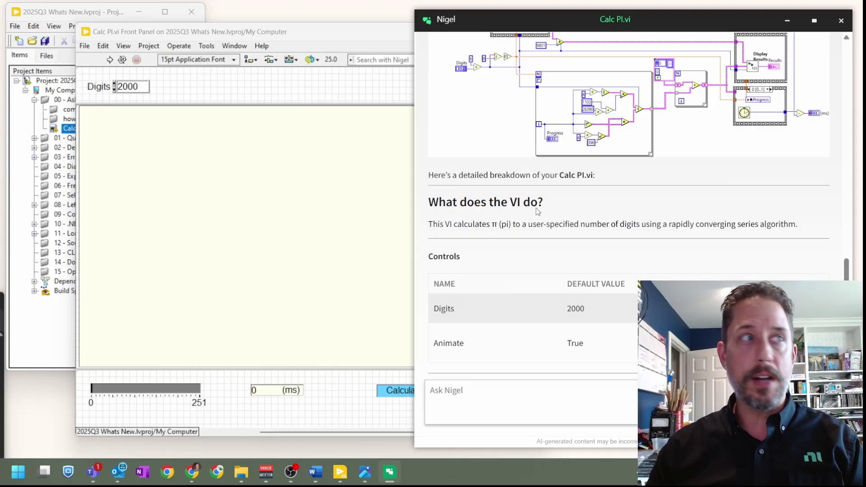
pyautogui.moveTo(695, 20); pyautogui.dragTo(385, 33)
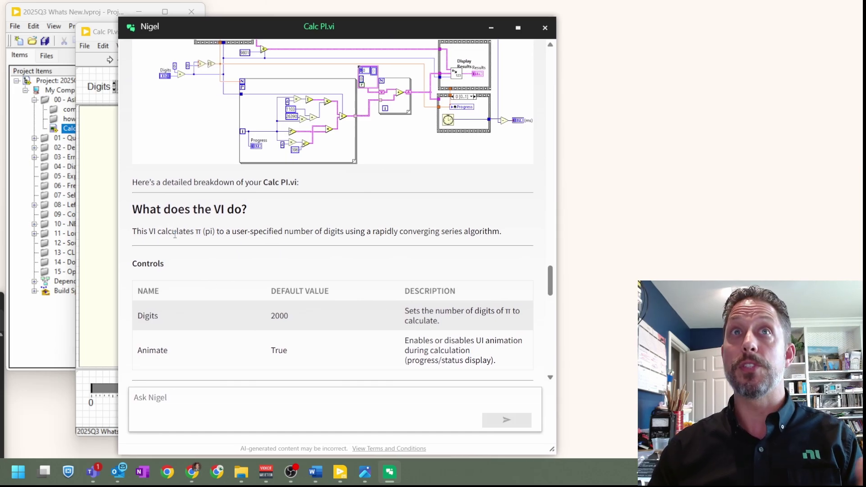
# Step: Highlight the 'What does the VI do?' sentence, then scroll to the 'How does the VI work' section
pyautogui.moveTo(178, 230); pyautogui.dragTo(467, 243)
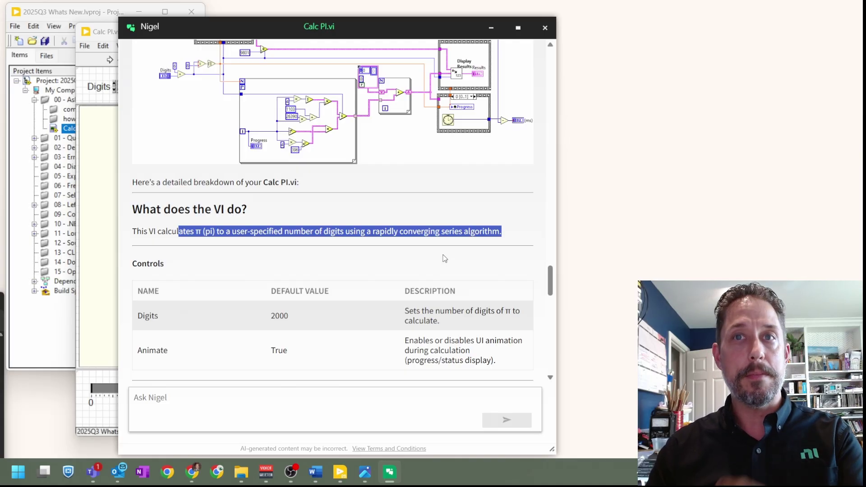
pyautogui.scroll(-5, 414, 261)
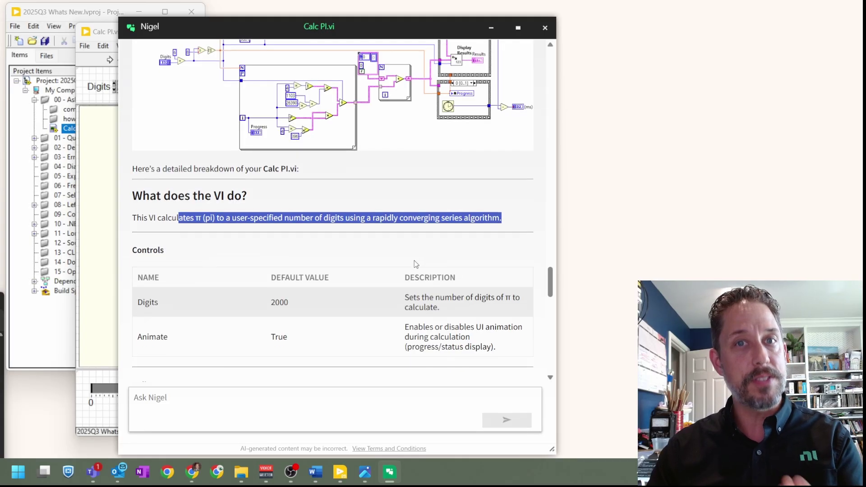
pyautogui.scroll(-3, 269, 223)
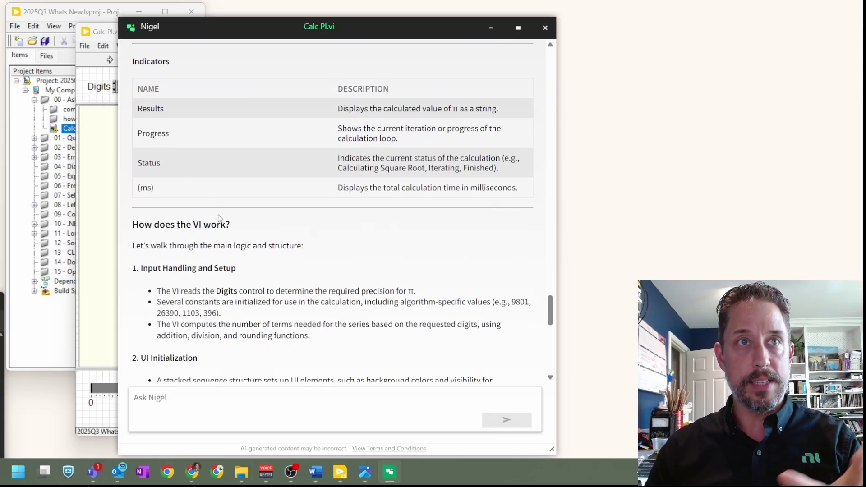
pyautogui.moveTo(211, 225); pyautogui.dragTo(180, 224)
# Step: Scroll to the Summary Table and highlight Nigel's closing offer of a deeper algorithm dive
pyautogui.scroll(-1, 195, 247)
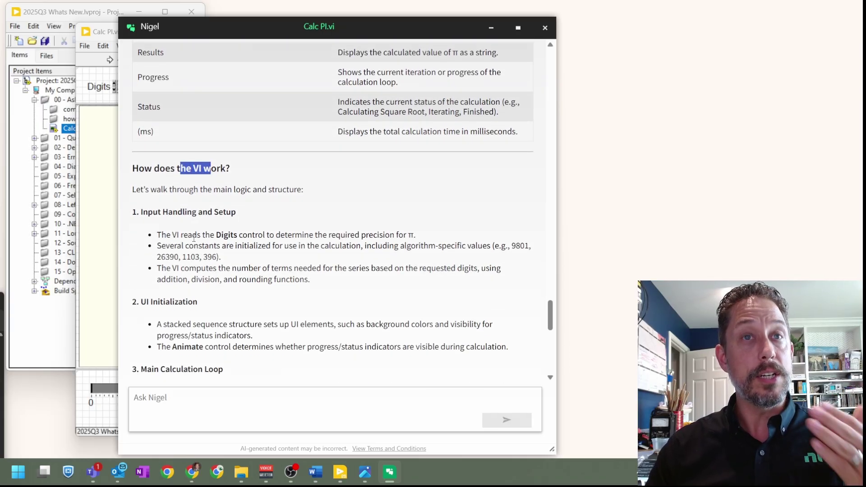
pyautogui.scroll(-2, 195, 300)
pyautogui.scroll(-6, 195, 301)
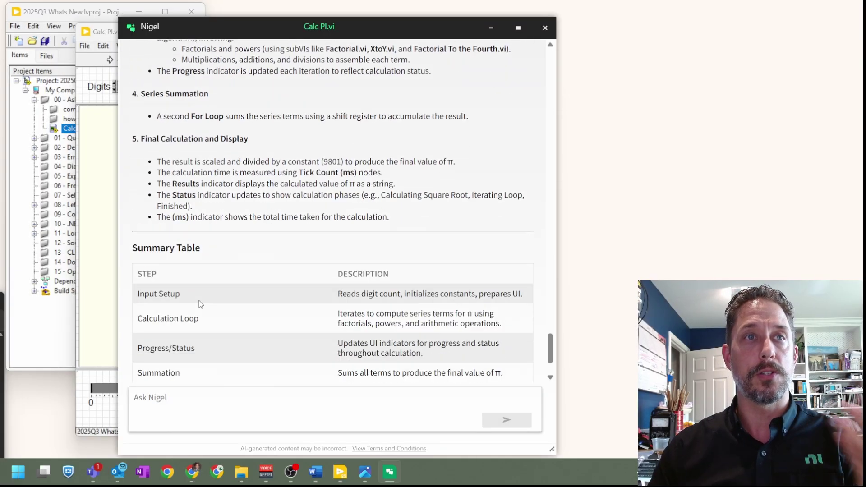
pyautogui.scroll(-1, 257, 266)
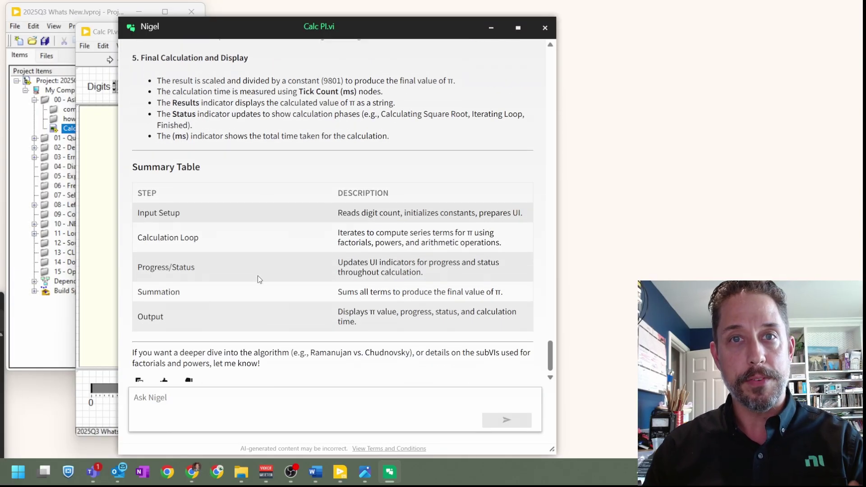
pyautogui.moveTo(266, 359); pyautogui.dragTo(161, 355)
pyautogui.click(161, 354)
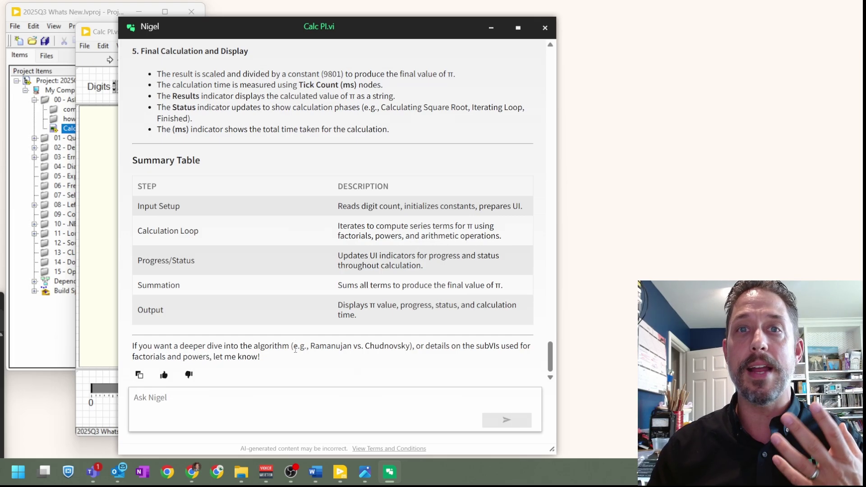
pyautogui.moveTo(261, 358); pyautogui.dragTo(328, 351)
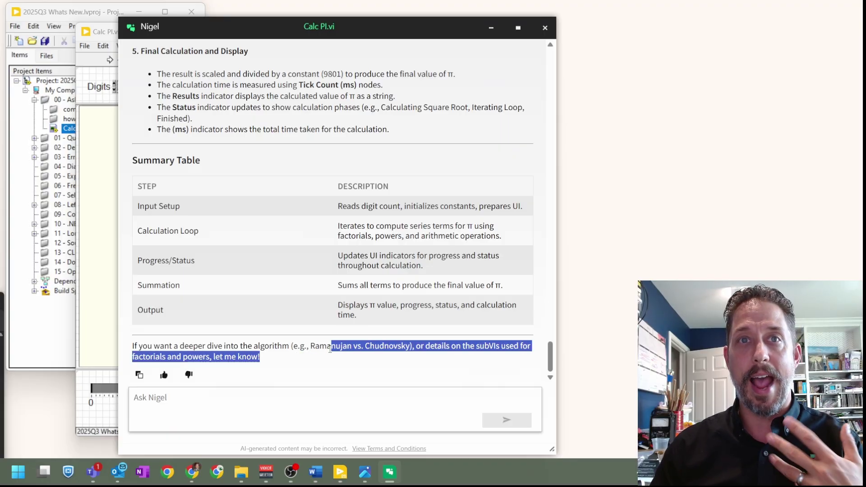
pyautogui.click(312, 348)
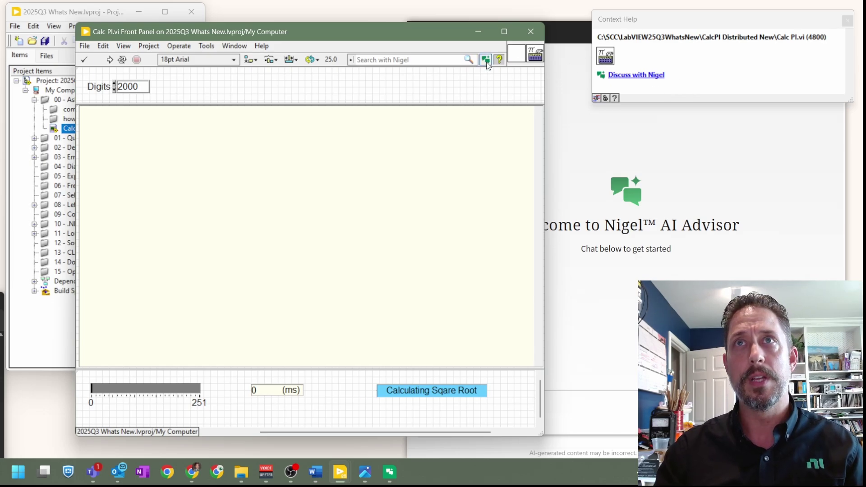
# Step: Close the Calc PI.vi chat and start a new Nigel chat snapped to the right half
pyautogui.click(765, 107)
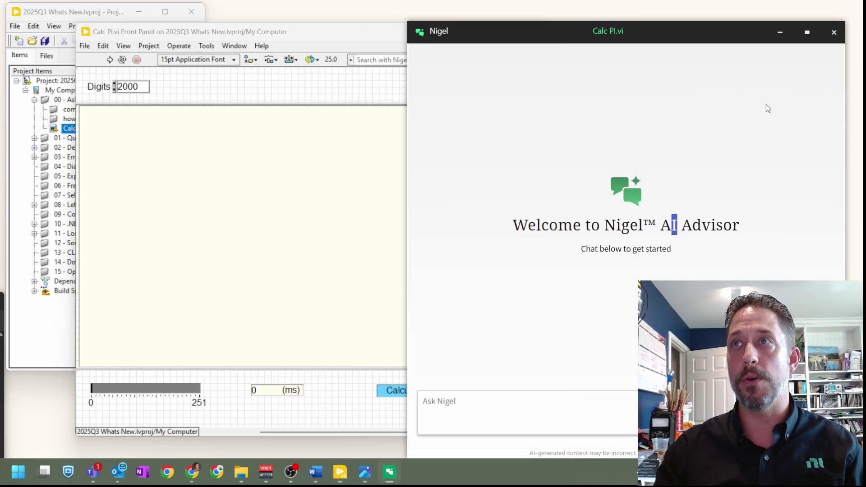
pyautogui.click(838, 34)
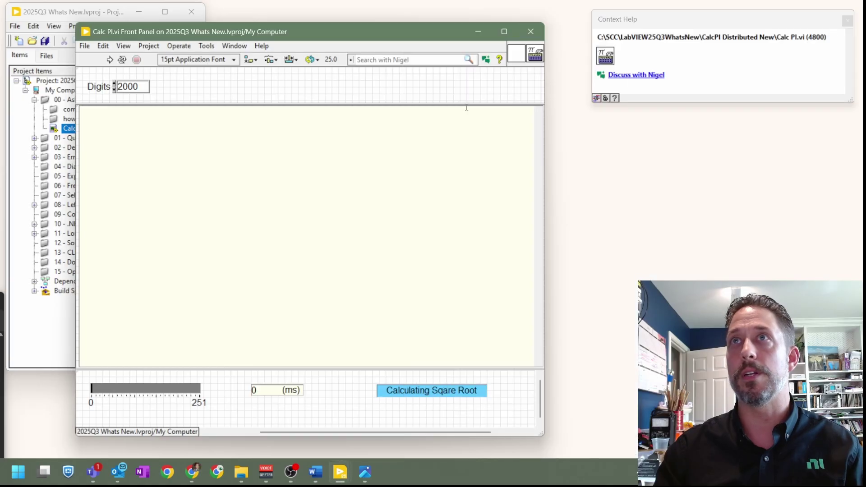
pyautogui.click(485, 61)
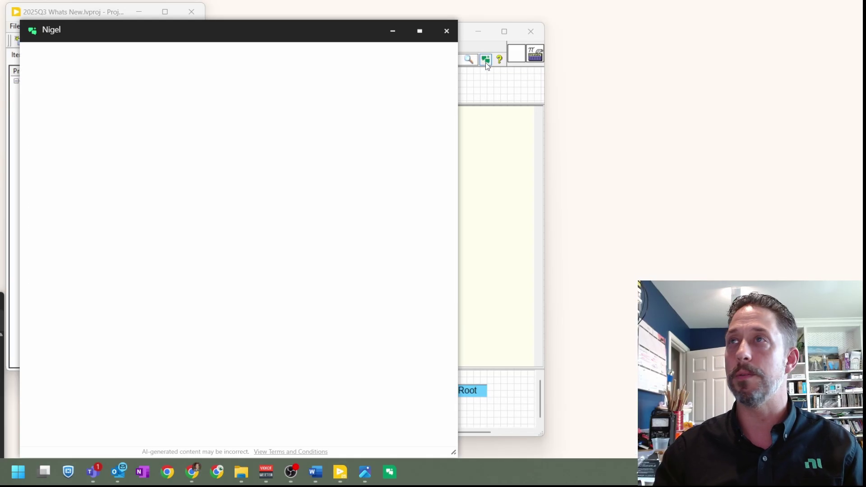
pyautogui.moveTo(115, 23); pyautogui.dragTo(504, 27)
# Step: Search with Nigel for 'tuple' and browse the Palette and Examples results
pyautogui.click(377, 38)
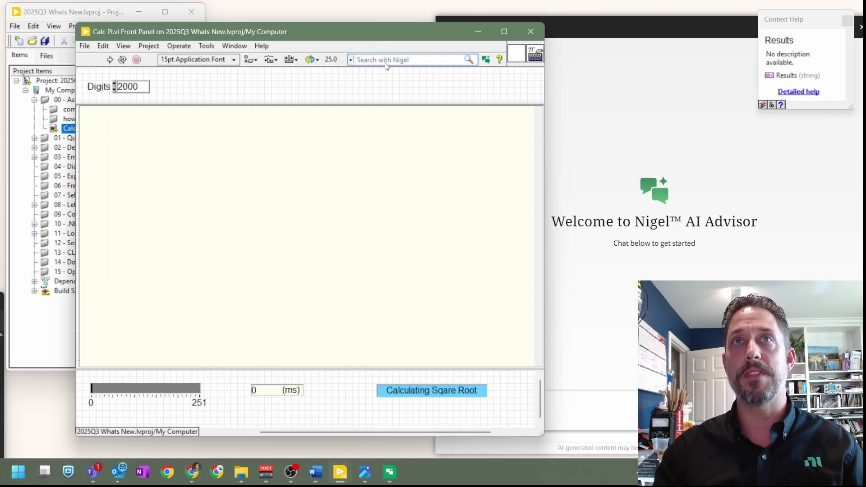
pyautogui.click(389, 59)
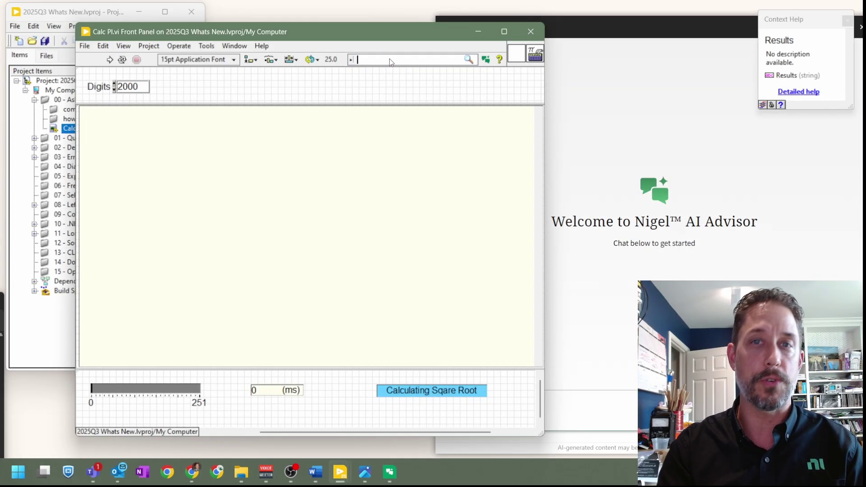
pyautogui.write('tpu')
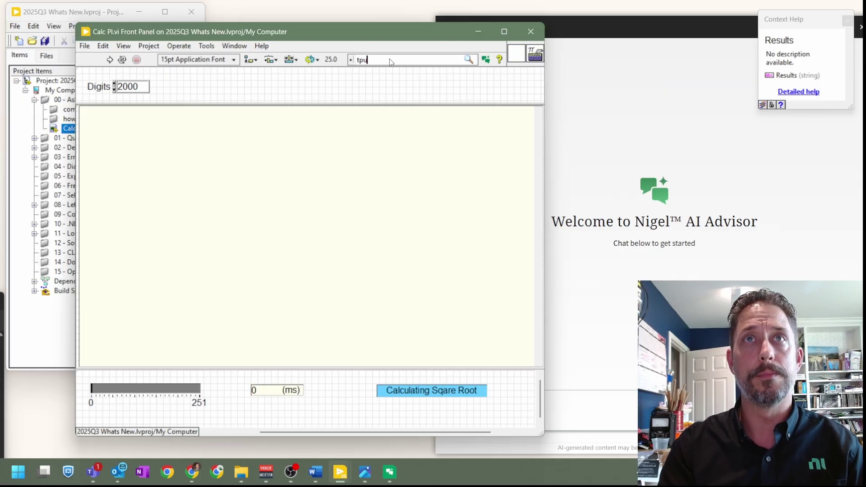
pyautogui.write('ple')
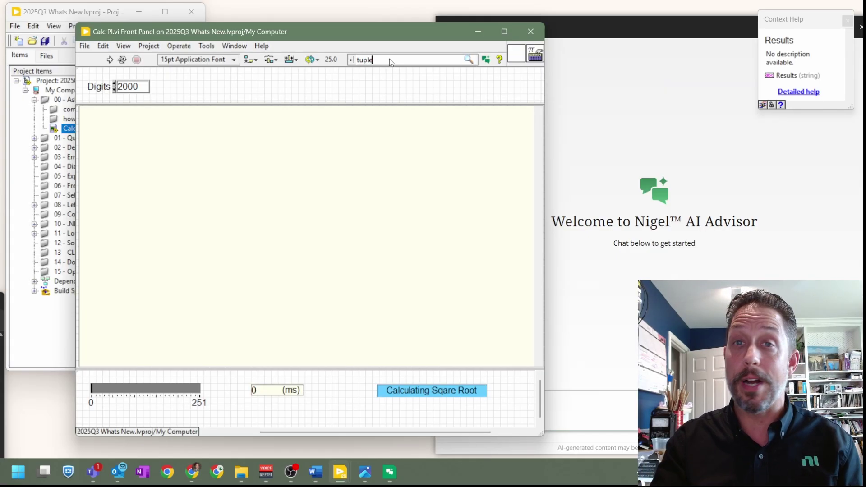
pyautogui.press('Return')
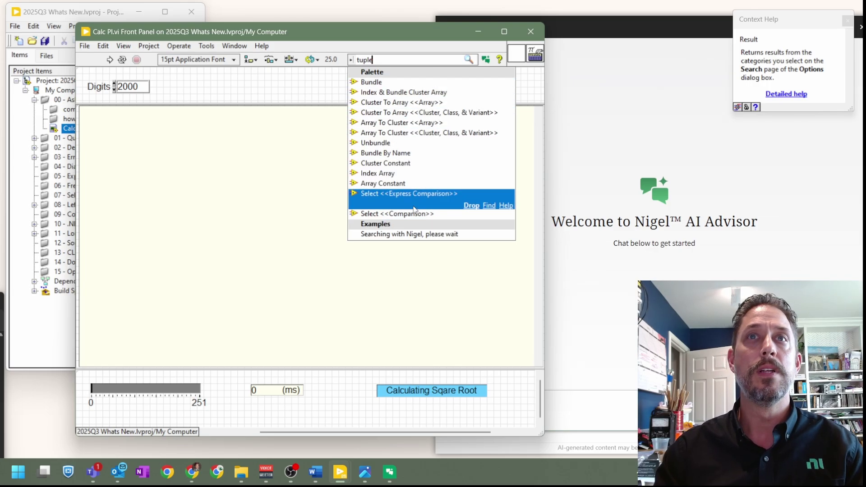
pyautogui.moveTo(372, 90)
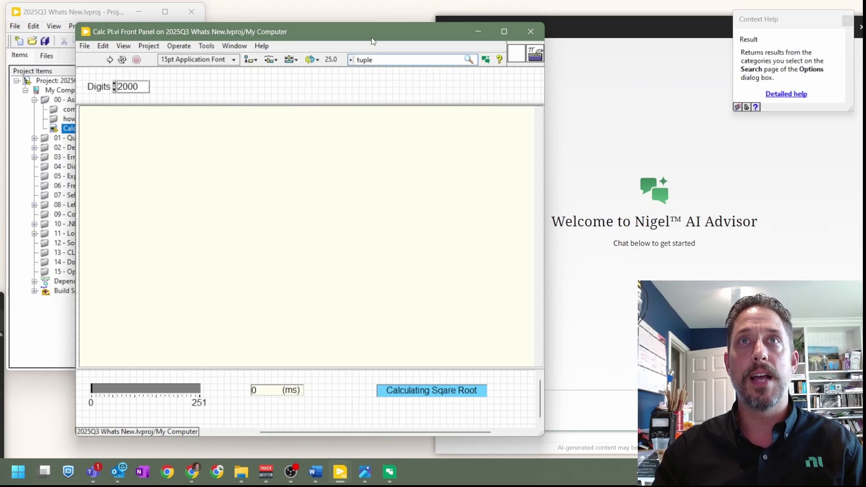
pyautogui.click(381, 60)
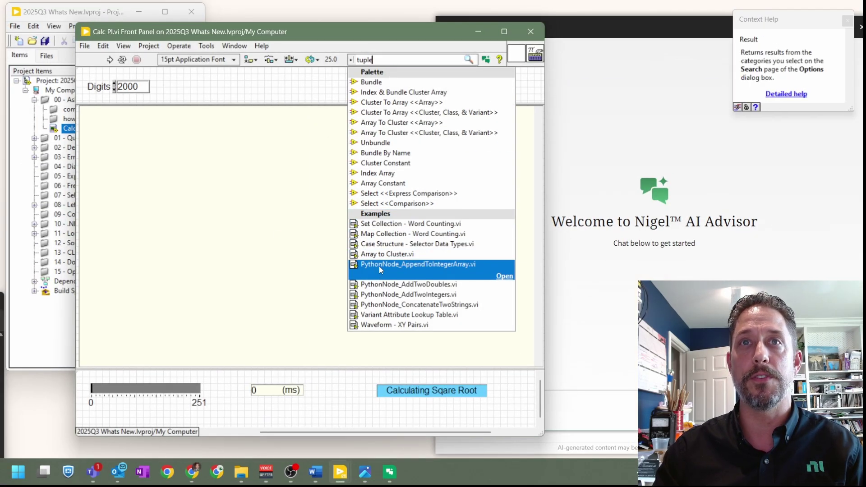
pyautogui.moveTo(379, 269)
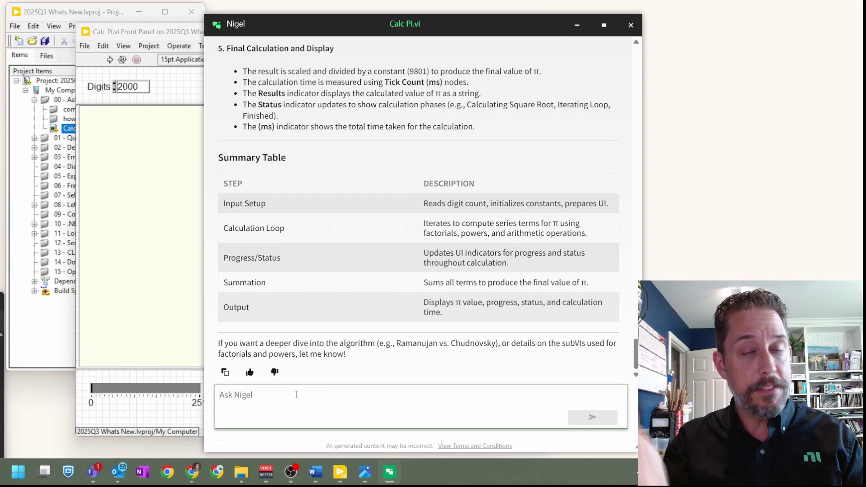
# Step: Enter /clear in the Ask Nigel box to wipe the Calc PI.vi conversation
pyautogui.write('/')
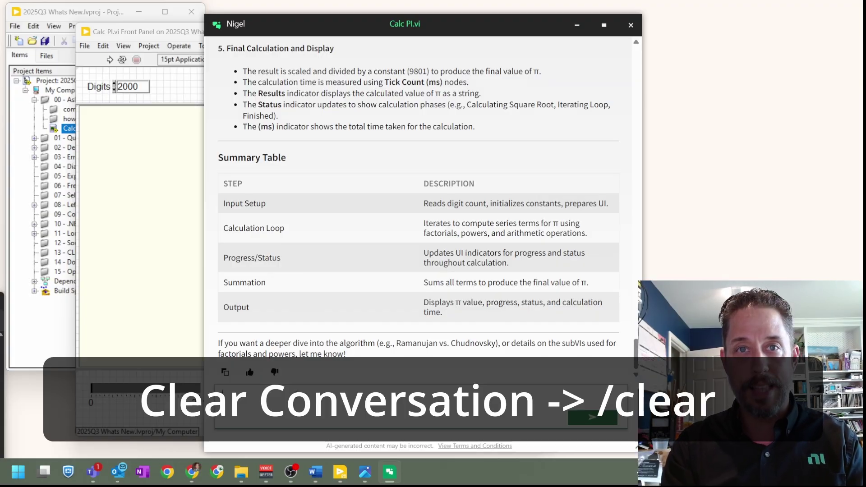
pyautogui.press('Return')
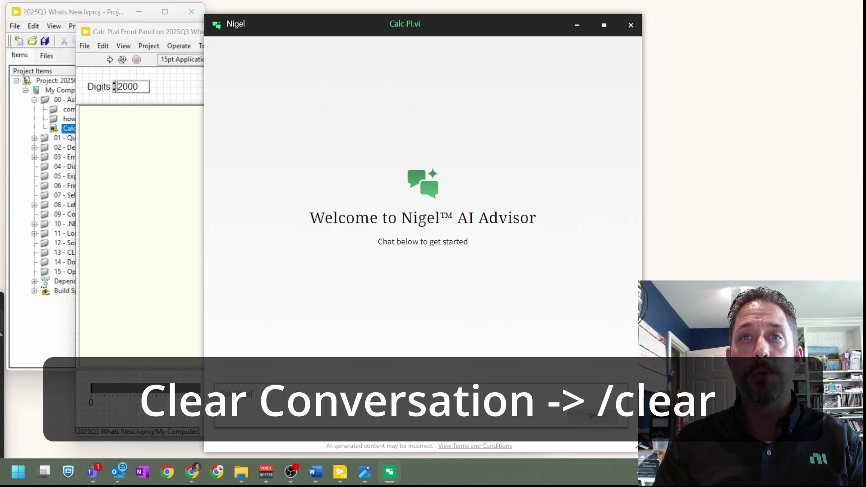